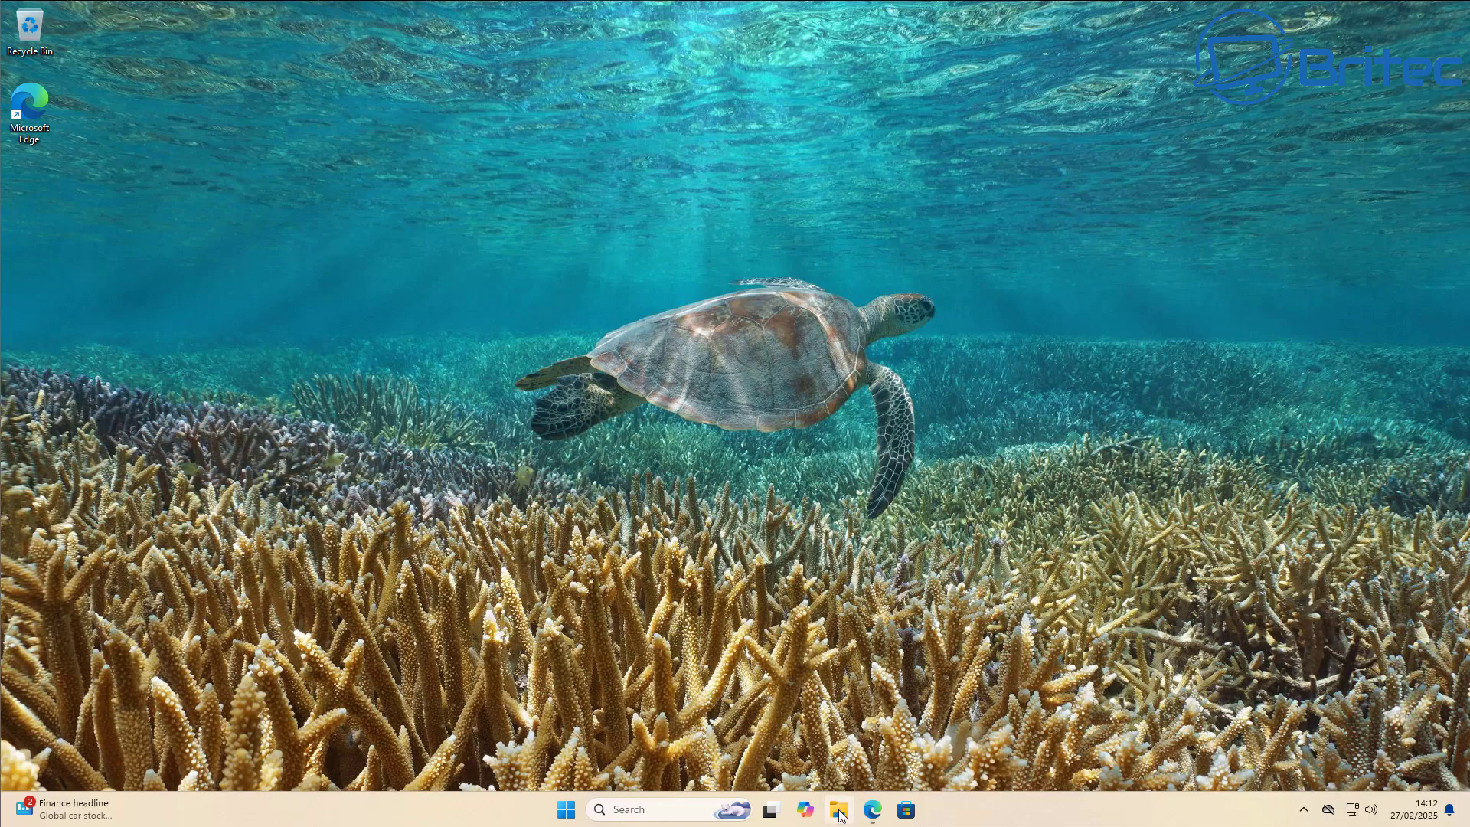
- Show This PC in File Explorer to list Local Disk (C:), DVD Drive (D:) and Data (E:)
click(839, 811)
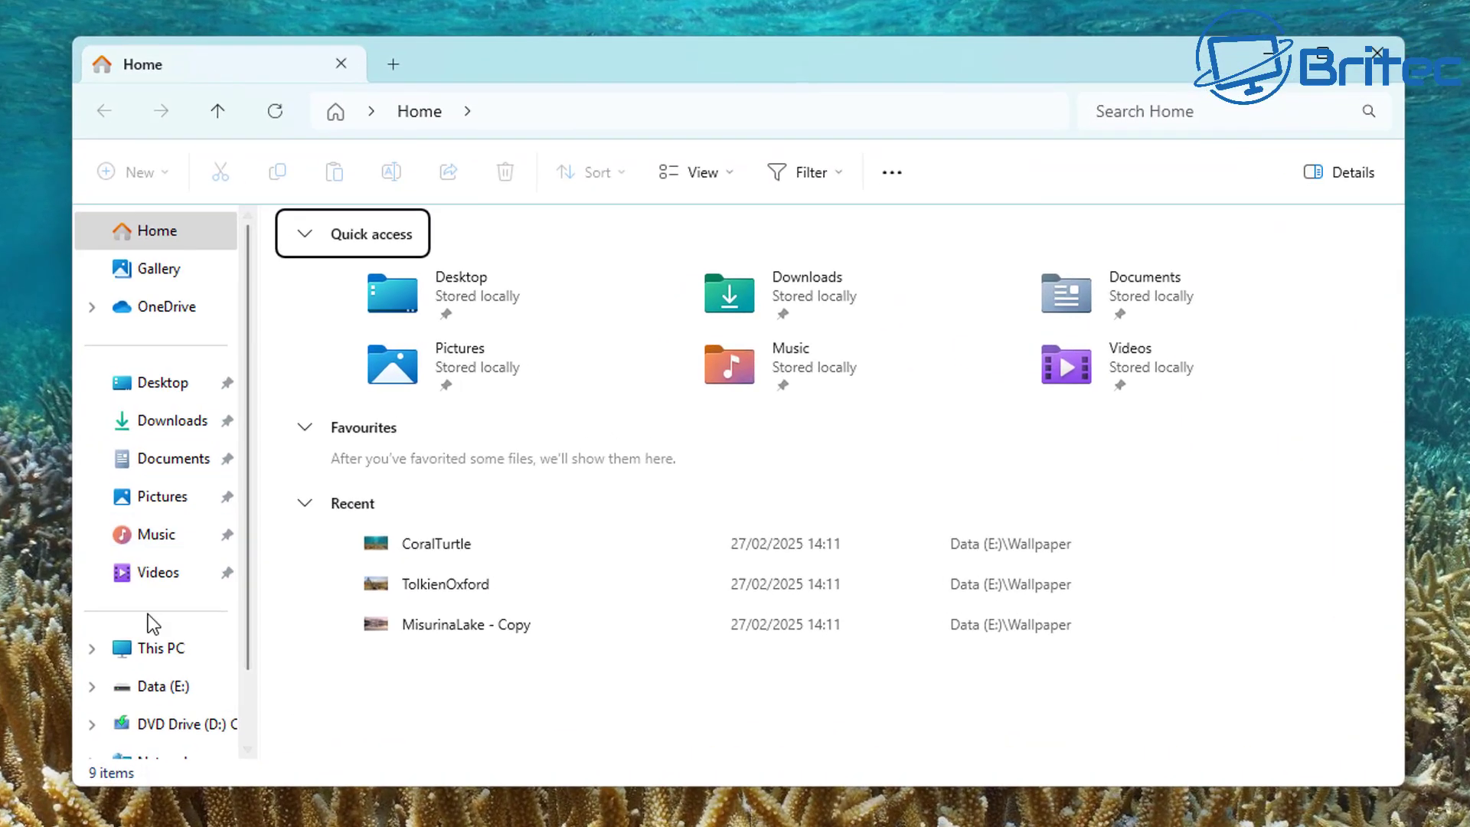
click(280, 587)
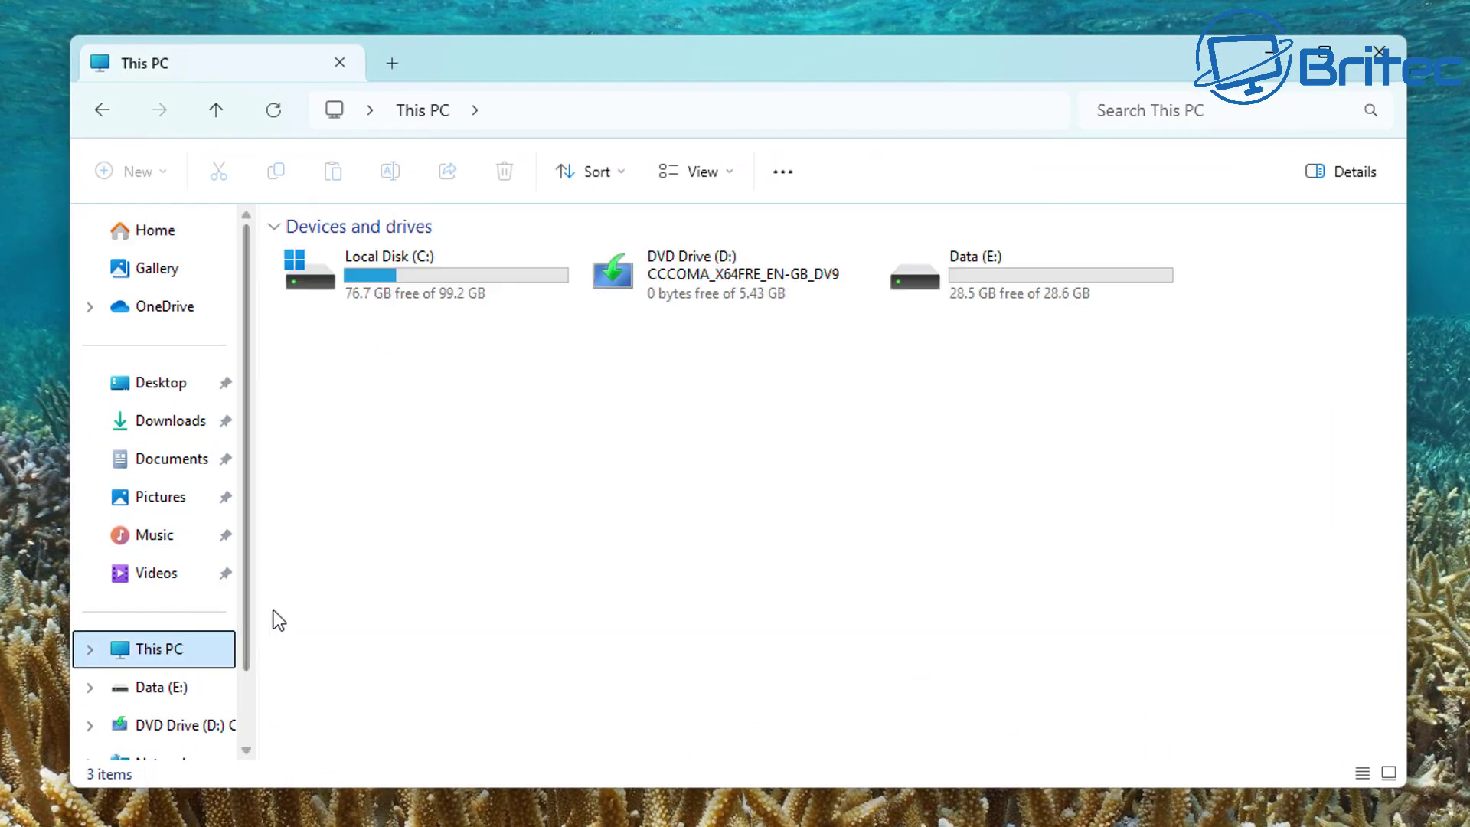
right_click(1036, 300)
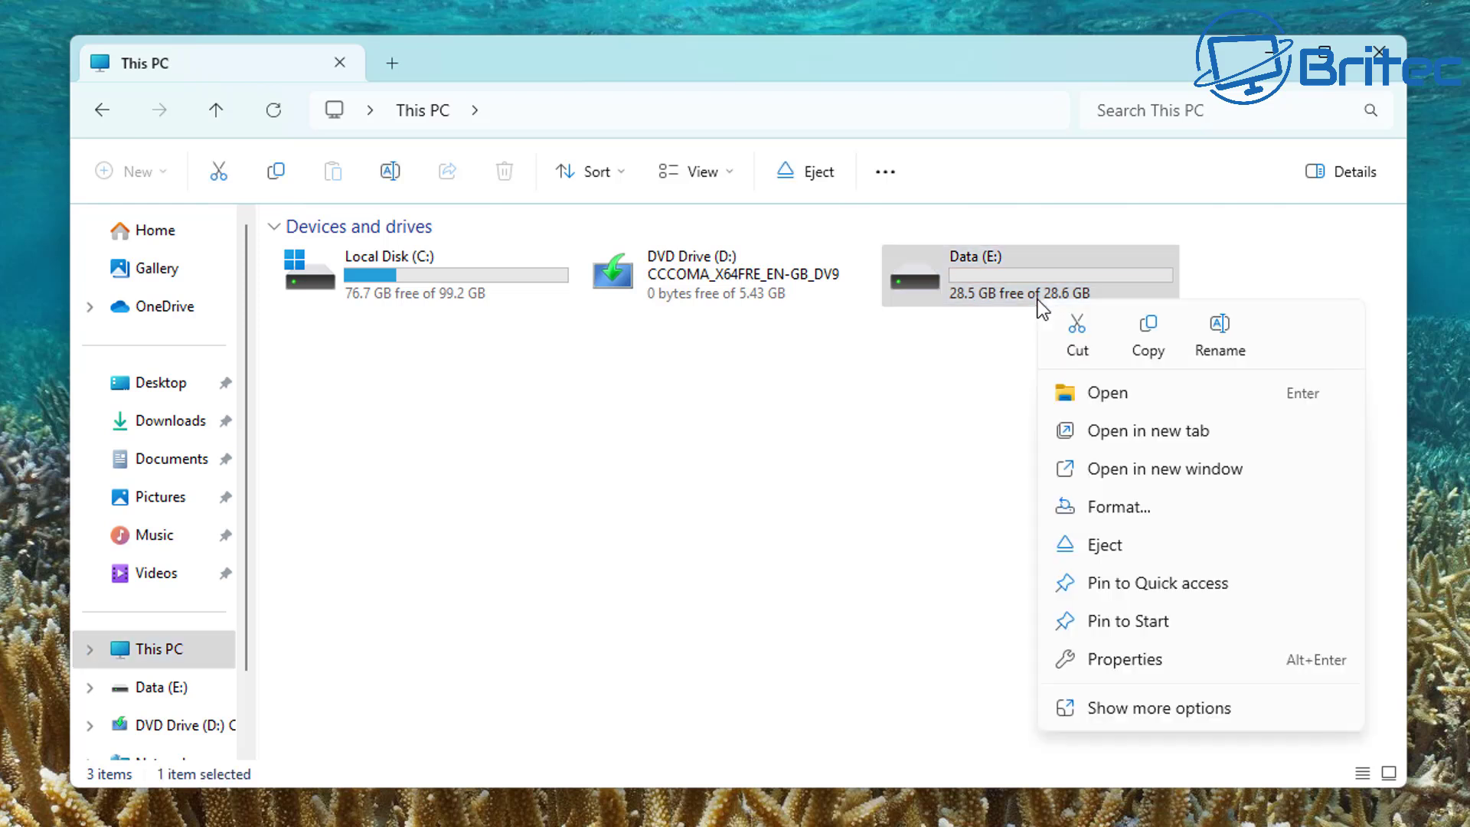
click(1132, 661)
drag(1244, 321, 757, 155)
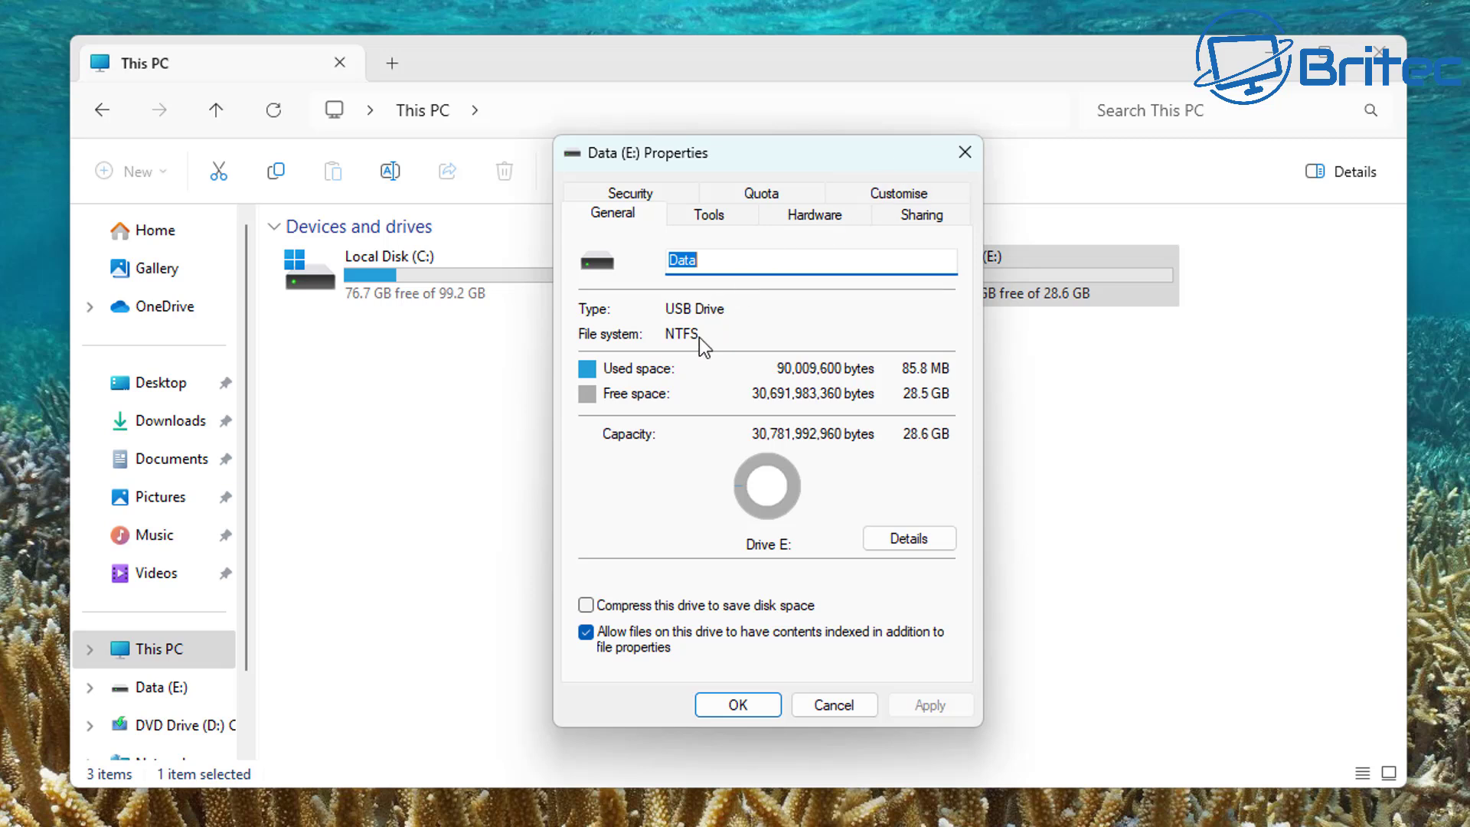
click(963, 155)
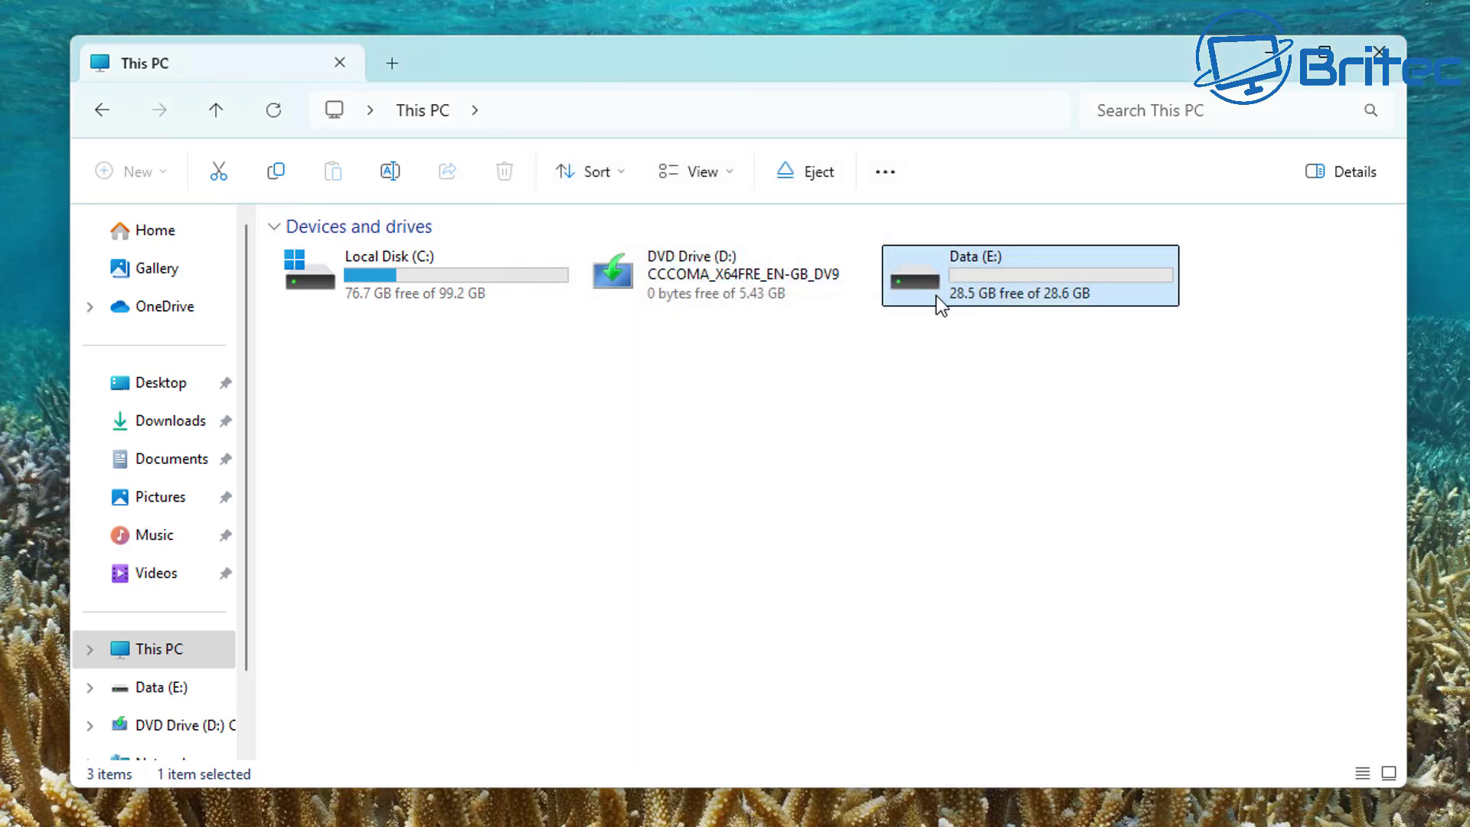
double_click(940, 306)
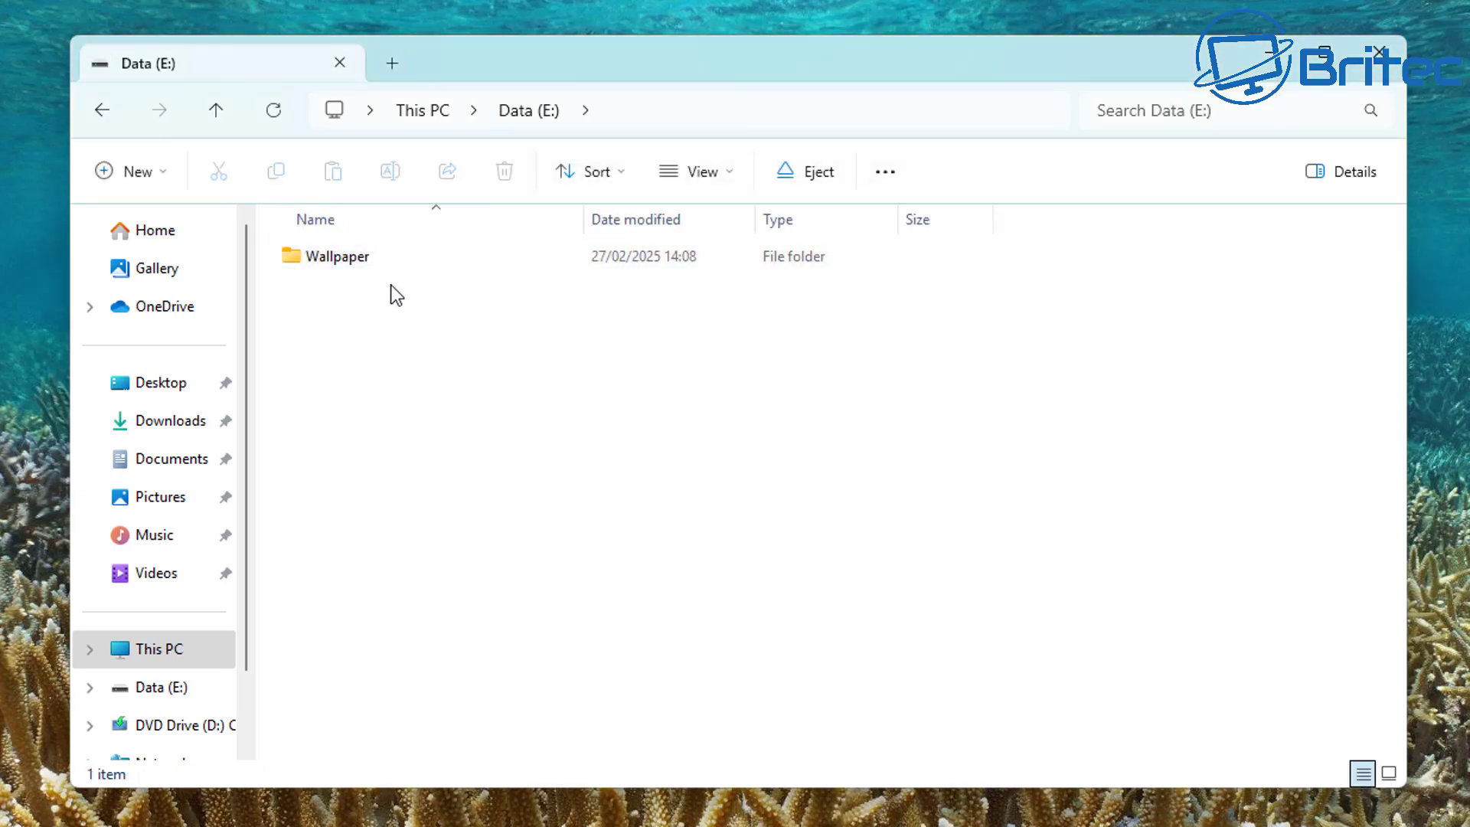
double_click(356, 256)
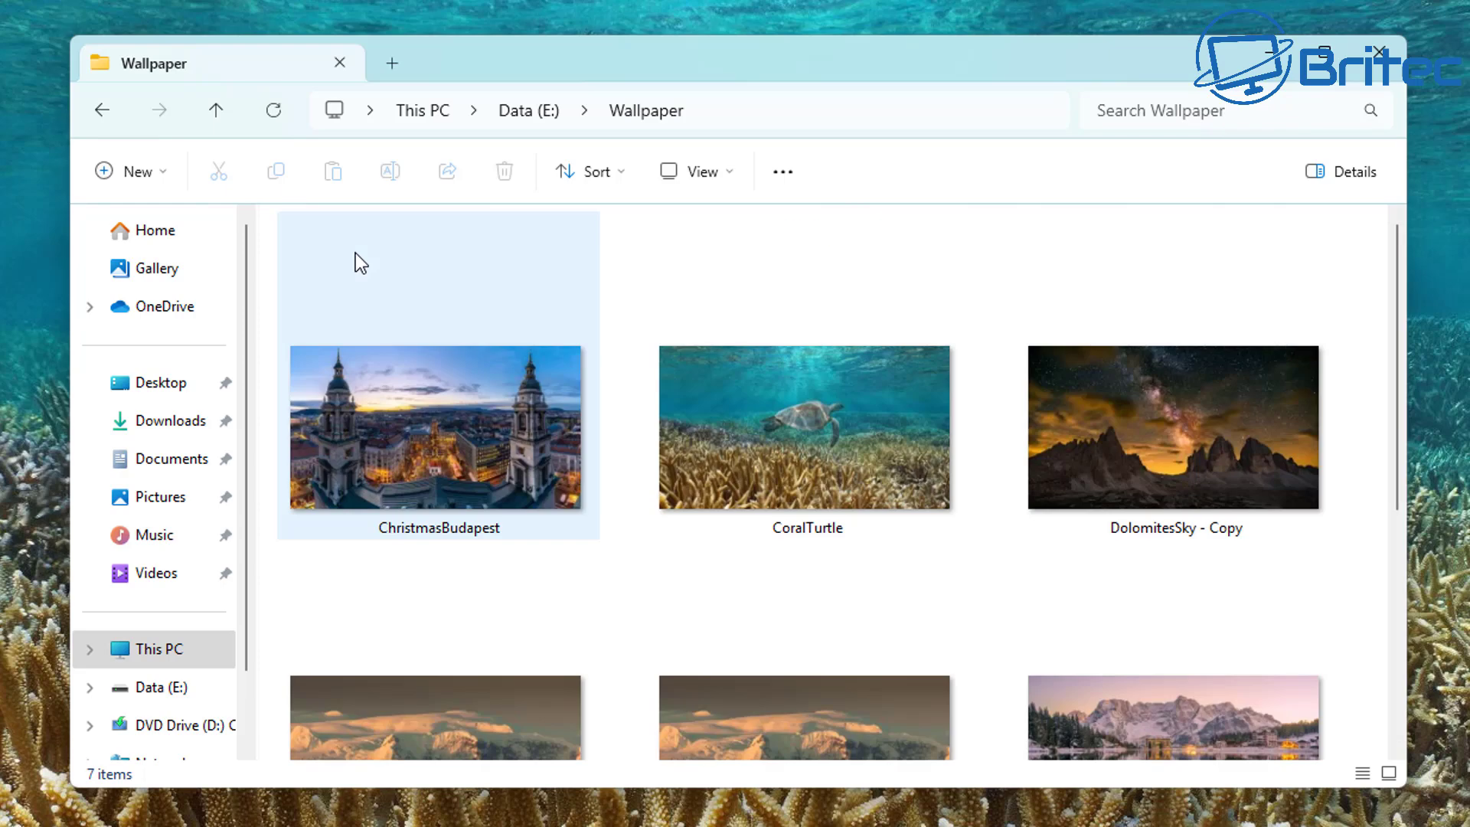
click(96, 120)
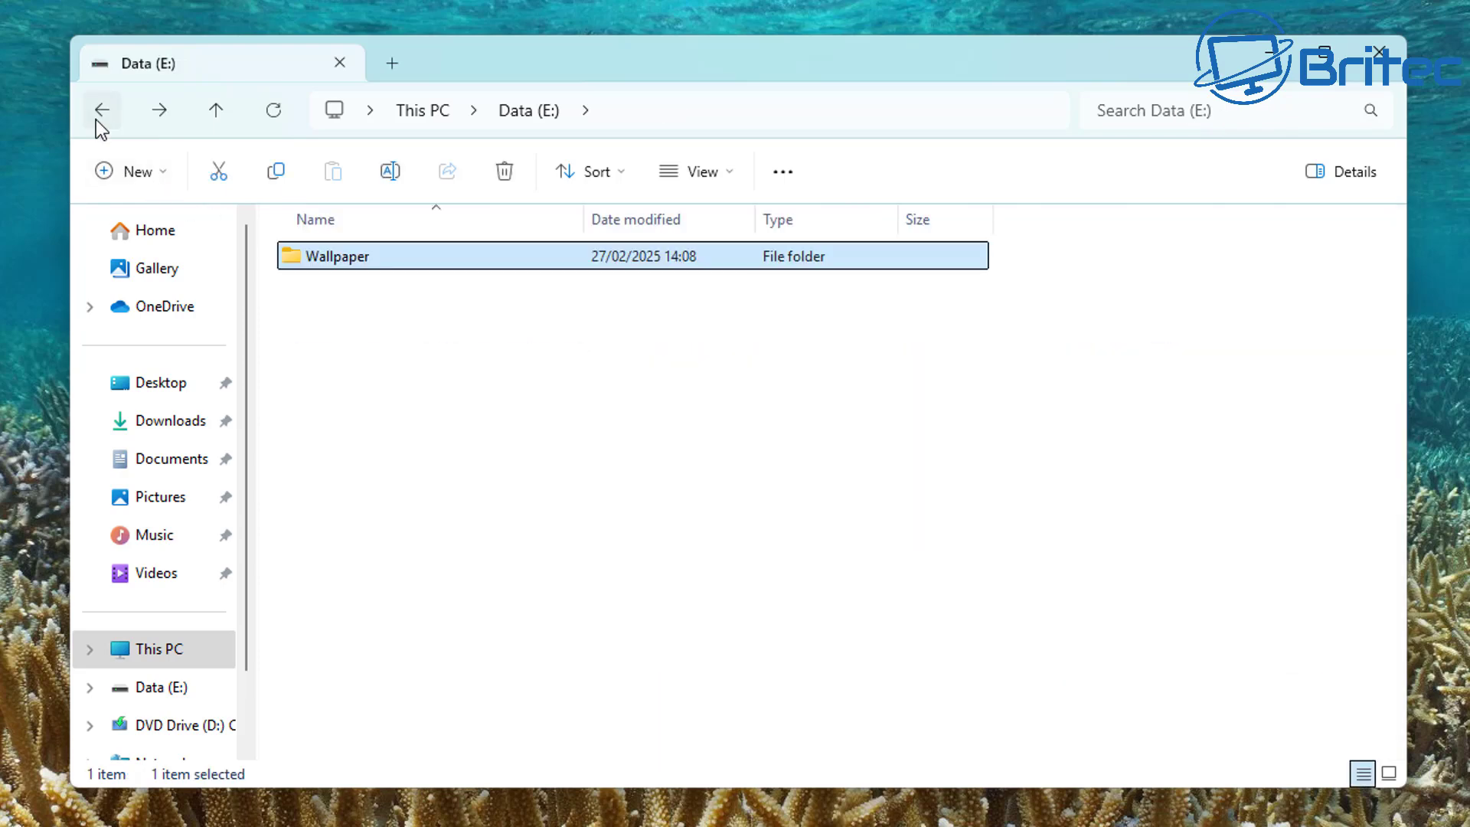
click(97, 119)
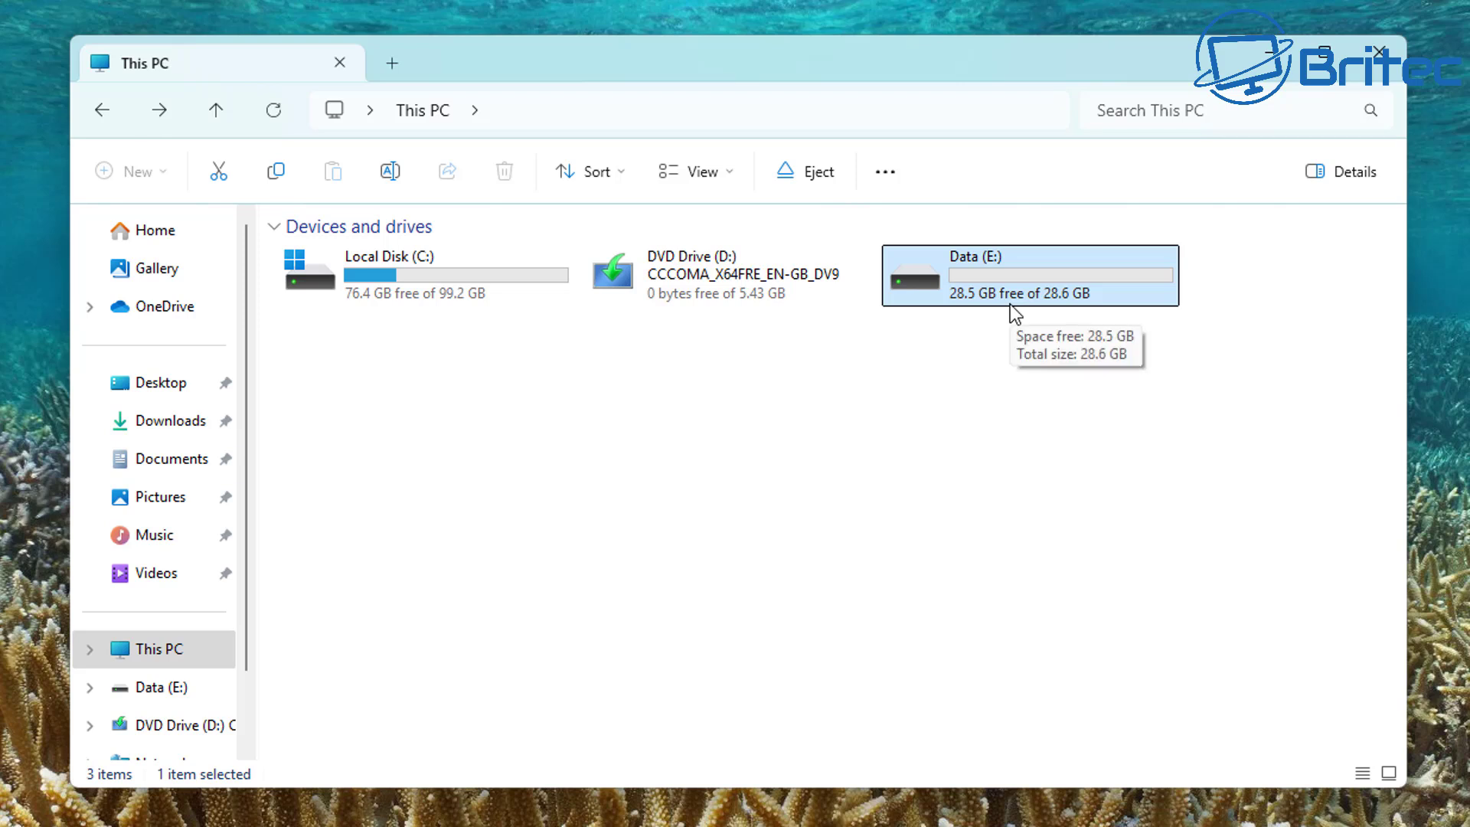
right_click(998, 270)
click(1081, 479)
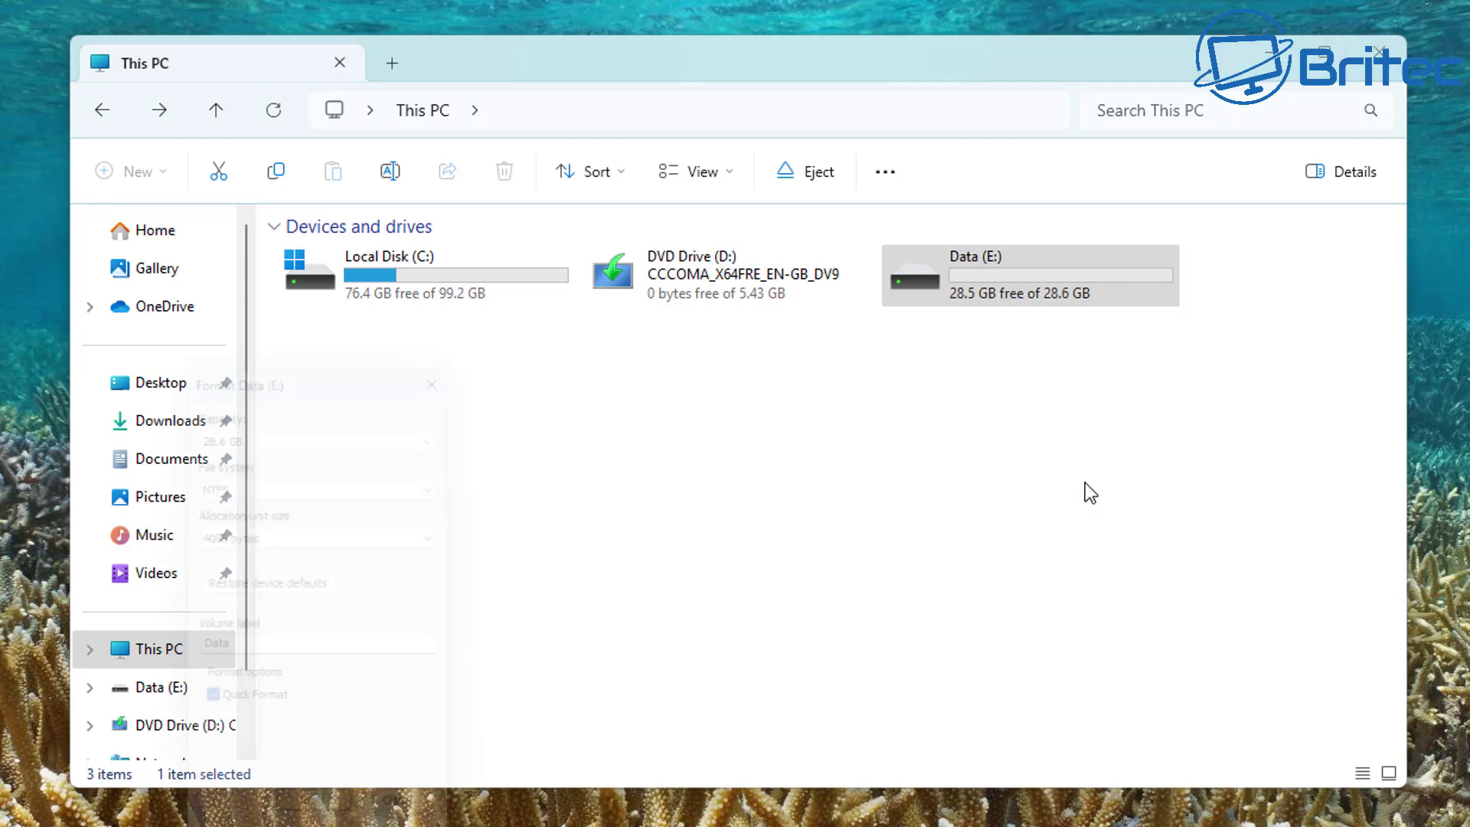
drag(305, 354, 737, 193)
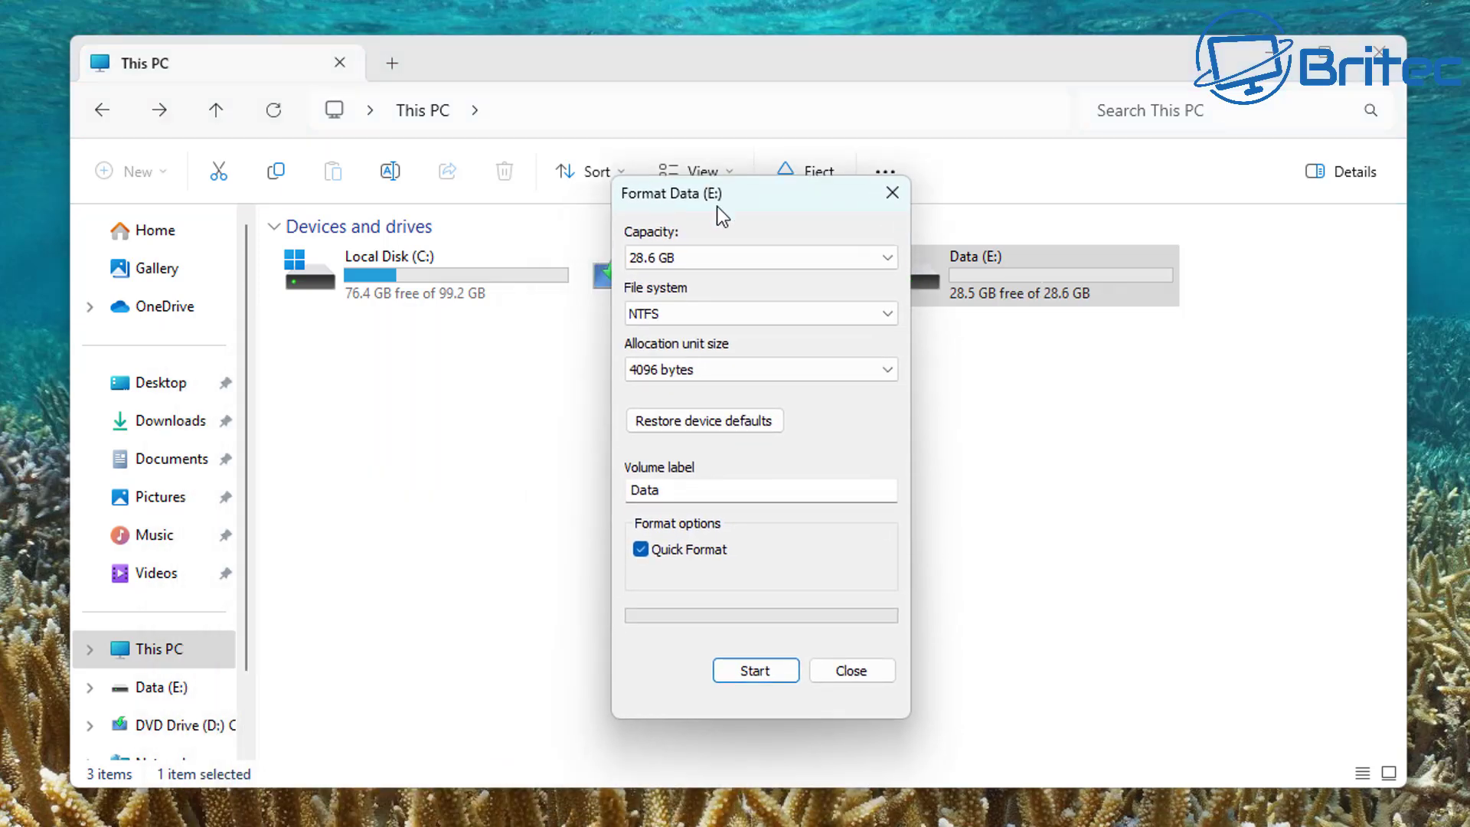
click(881, 312)
click(811, 351)
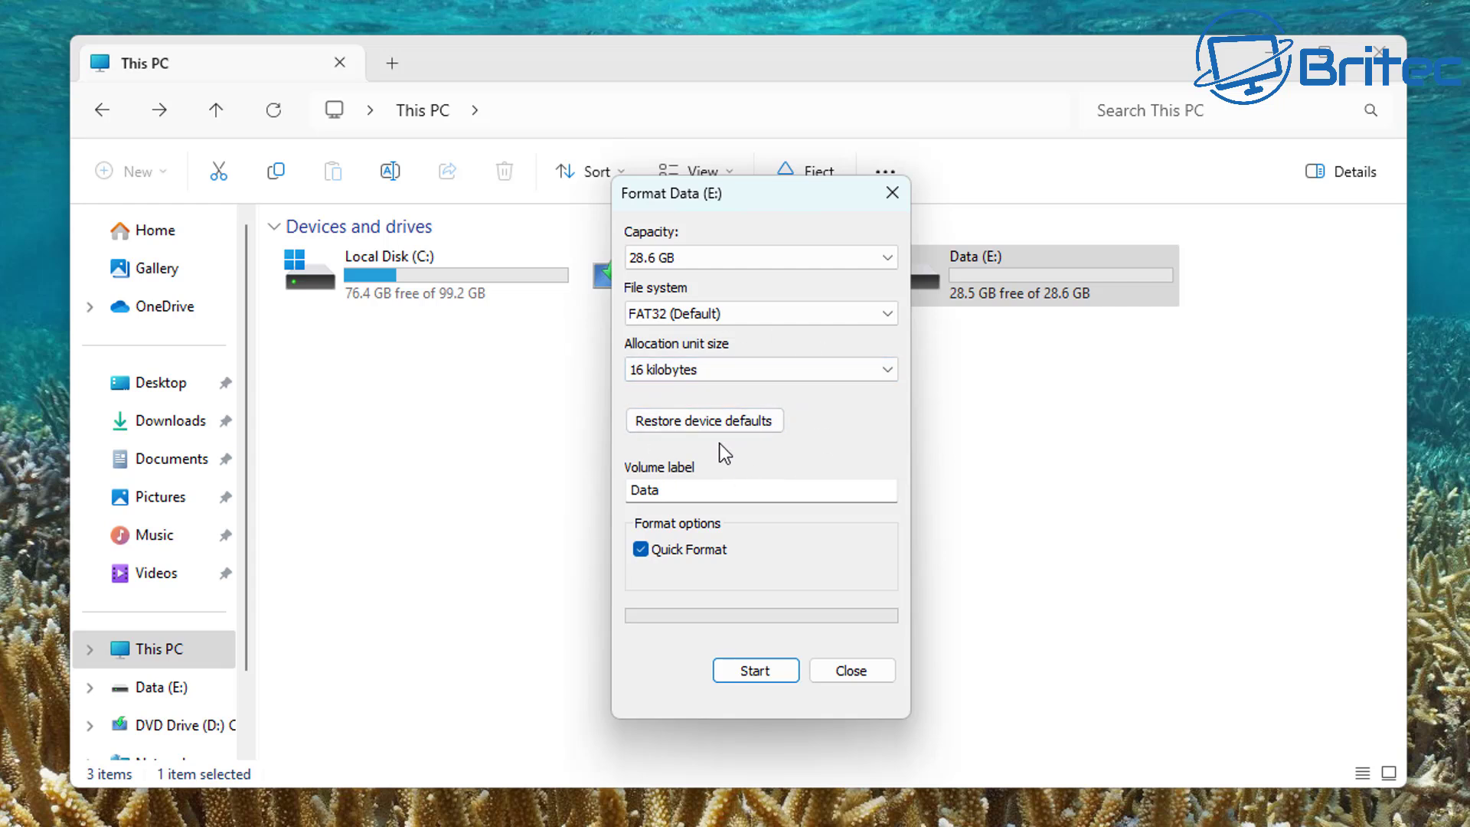
click(752, 674)
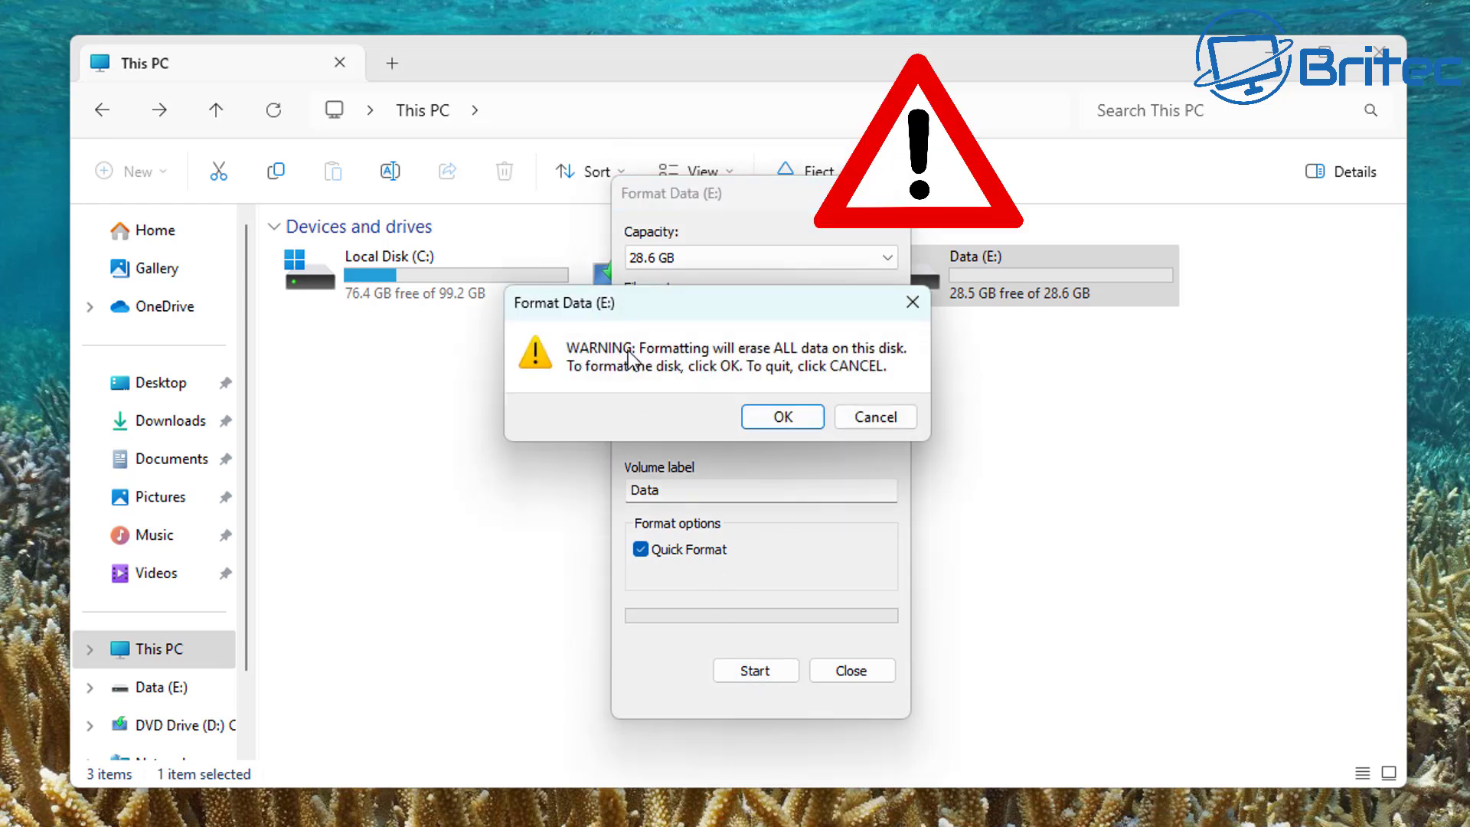
drag(708, 307, 765, 315)
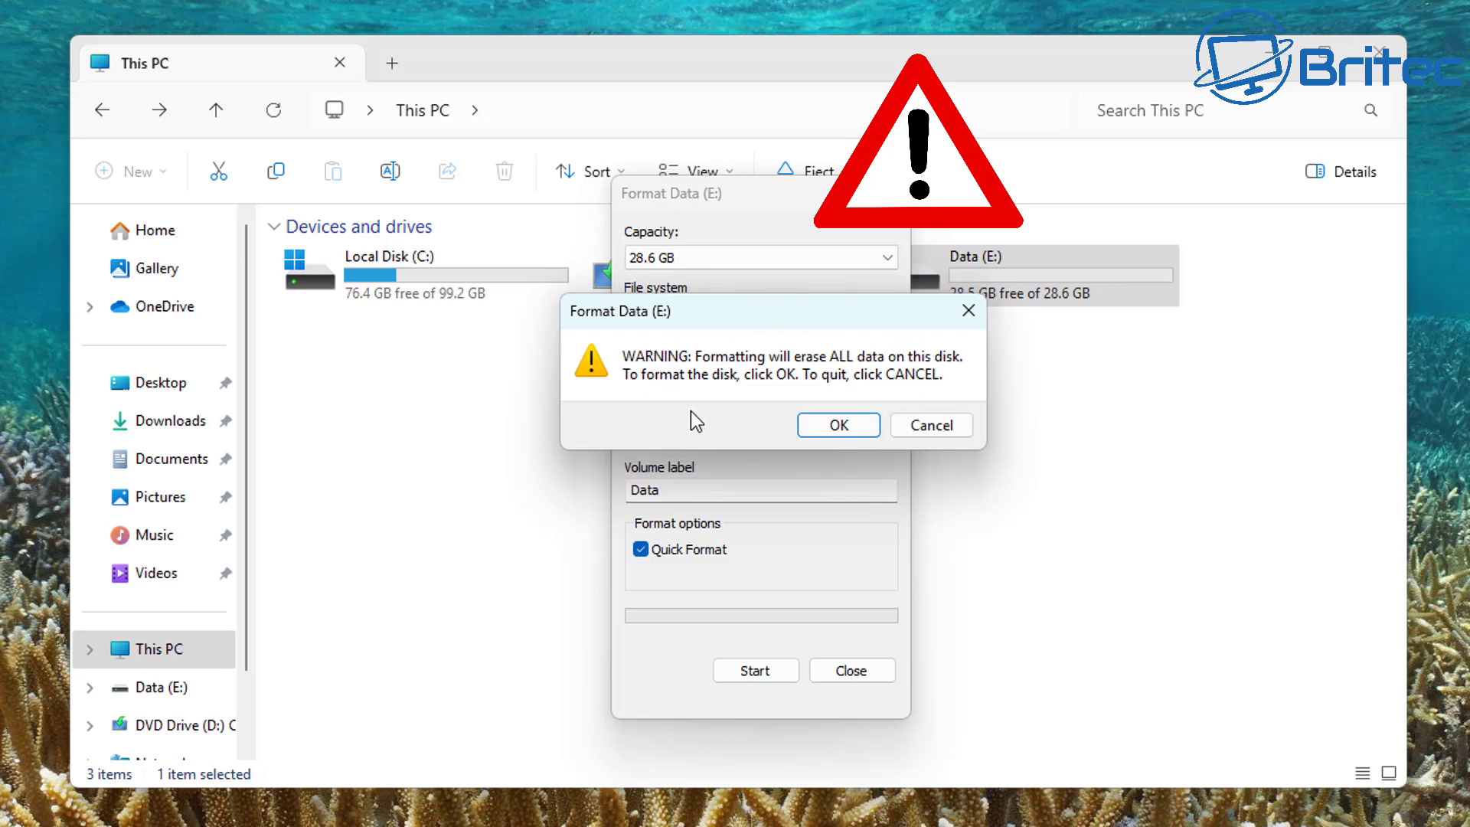
click(932, 426)
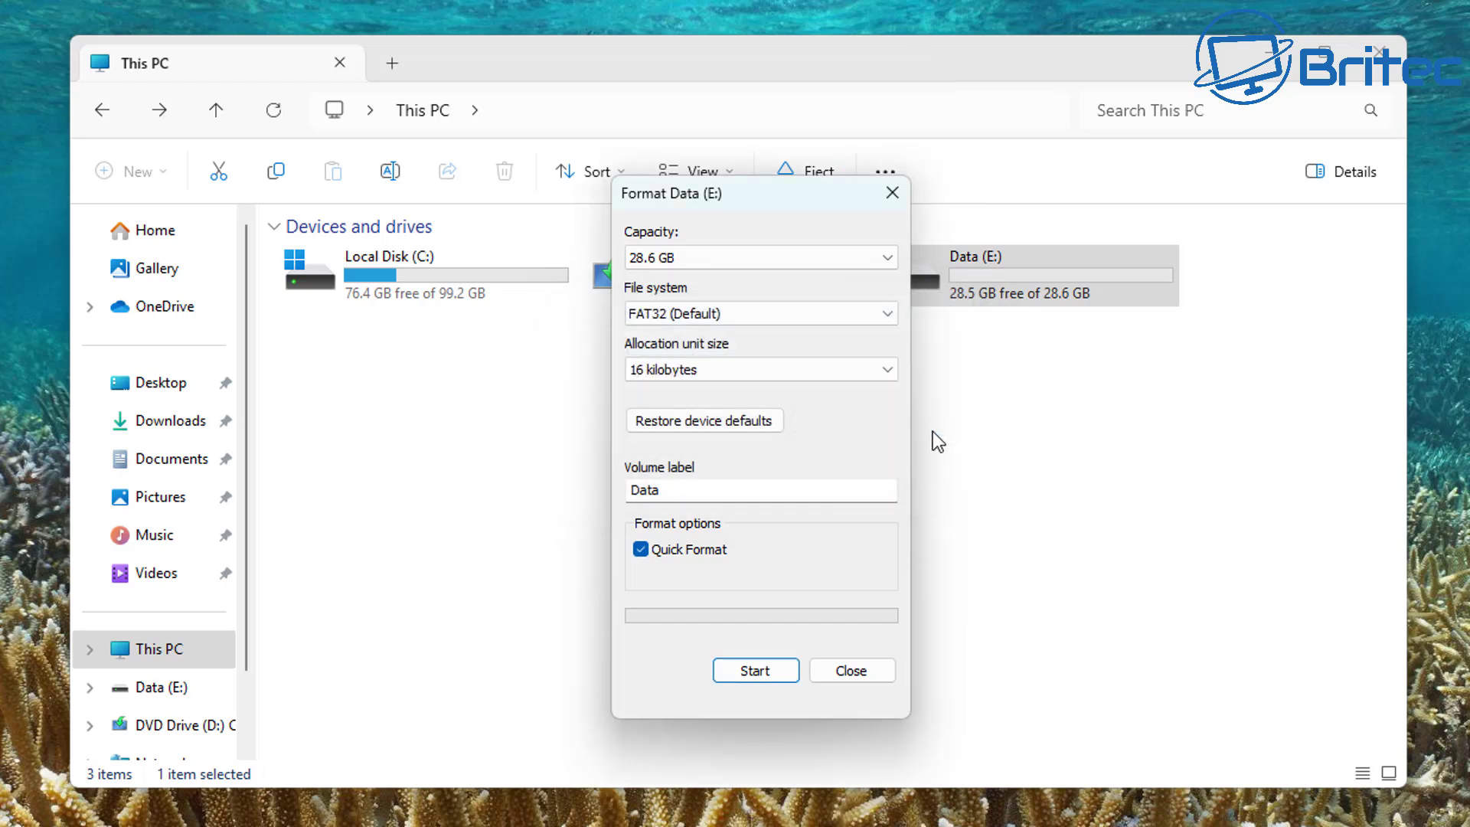
click(843, 673)
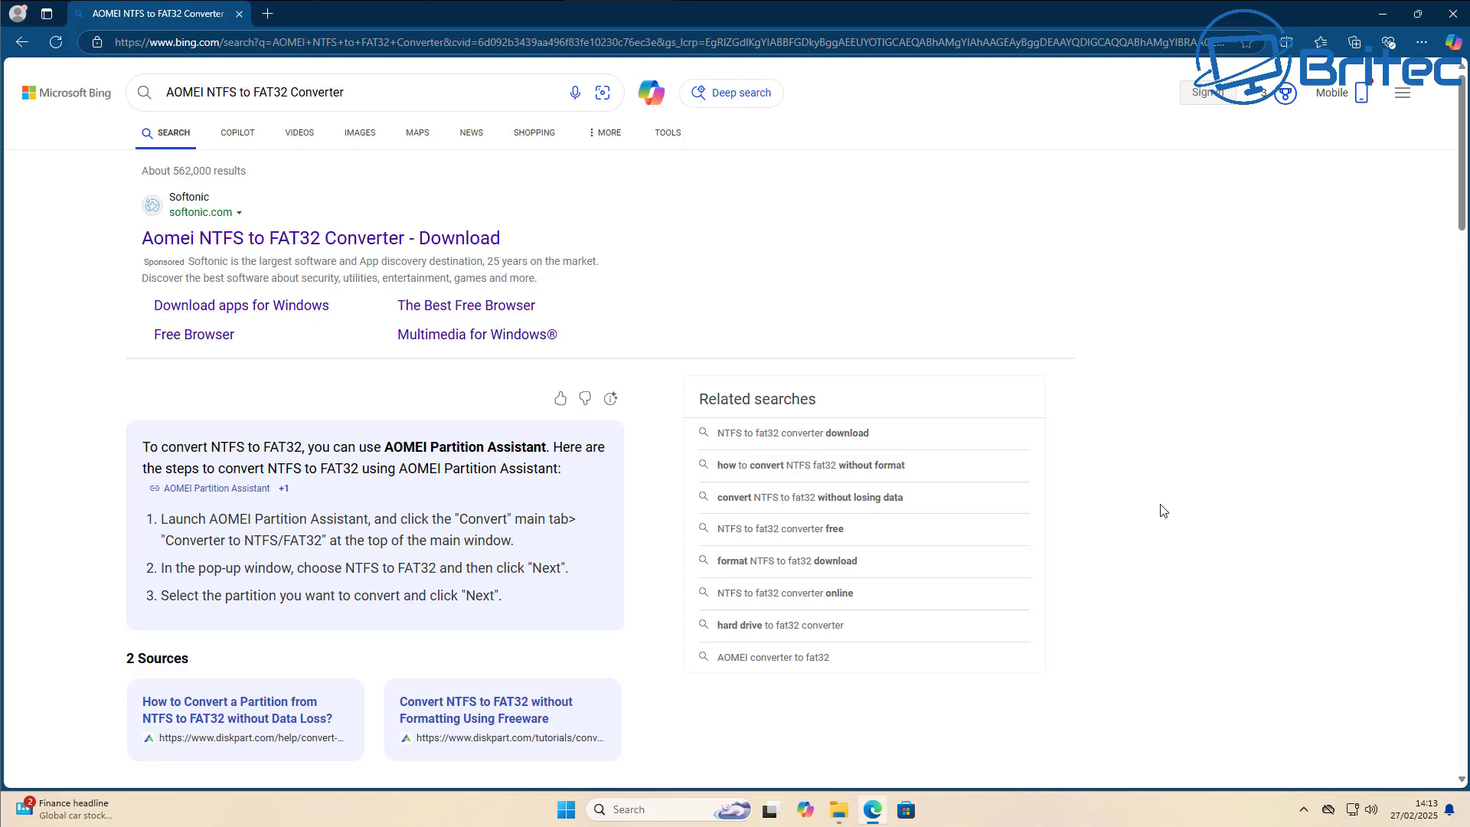
- Open the 'AOMEI NTFS to FAT32 Converter - AOMEI Partition Assistant' Bing search result
scroll(1185, 518, down, 2)
scroll(1184, 518, down, 1)
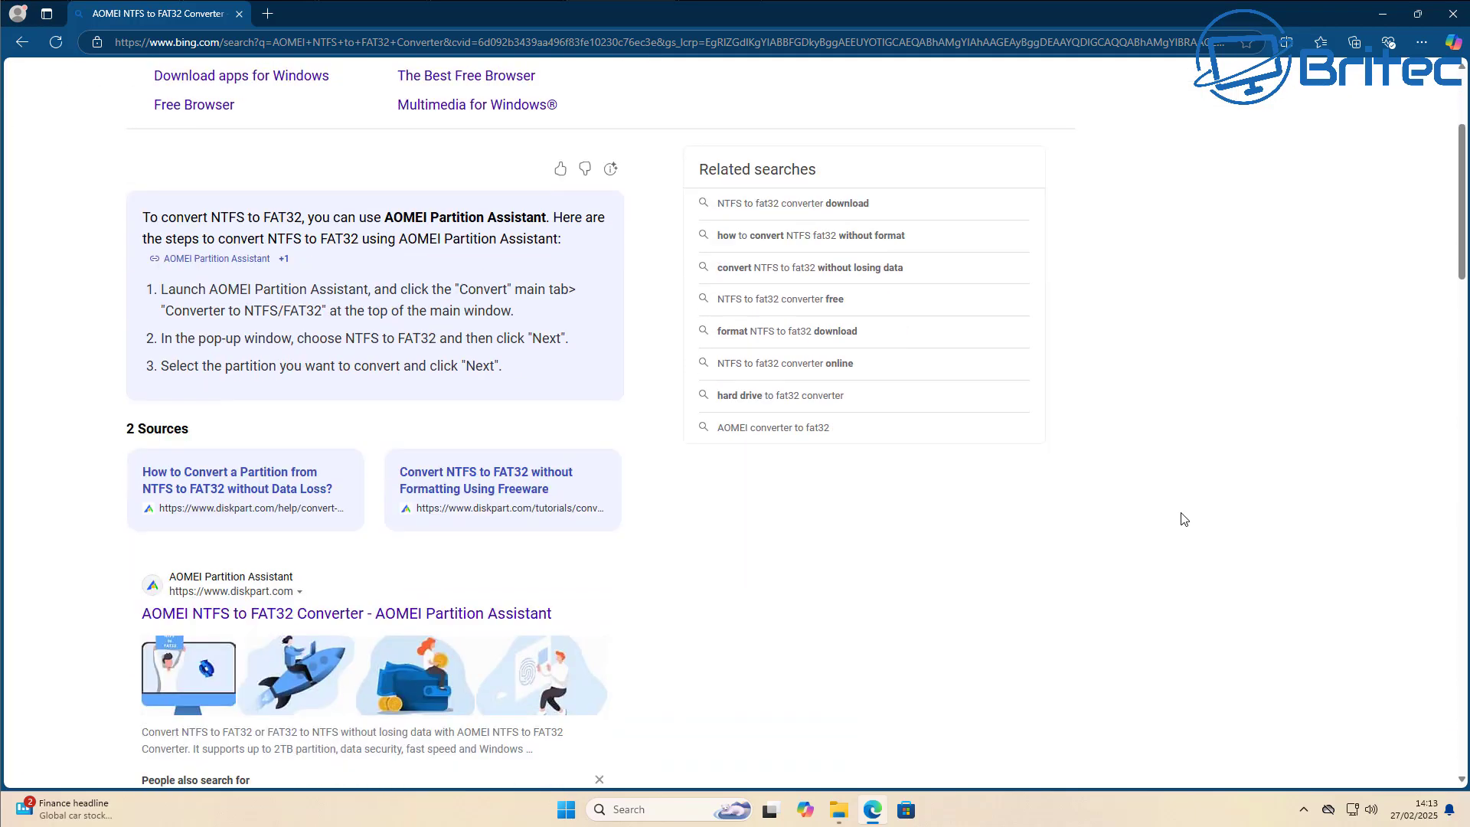
scroll(1184, 519, down, 2)
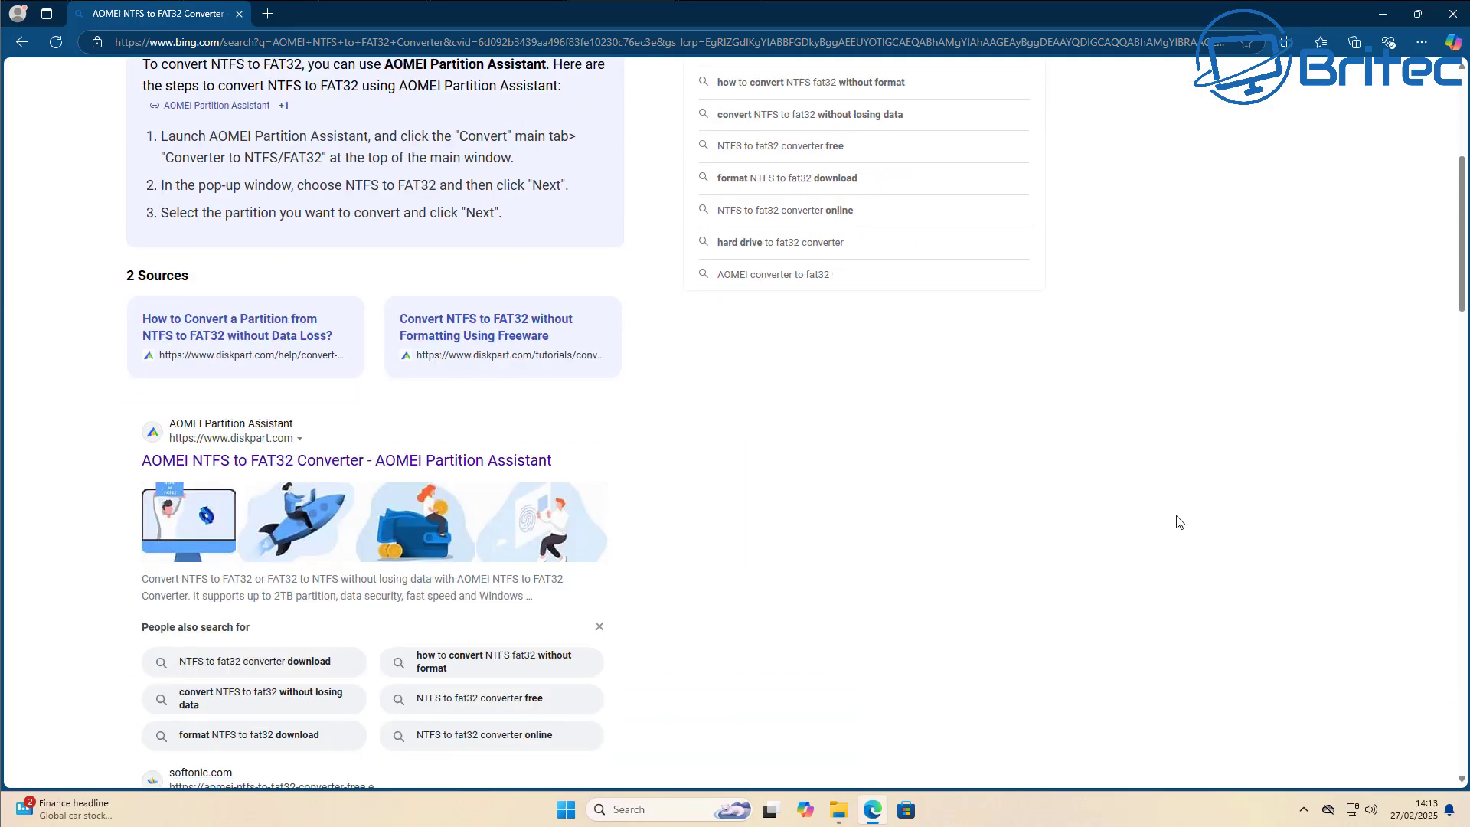
click(429, 461)
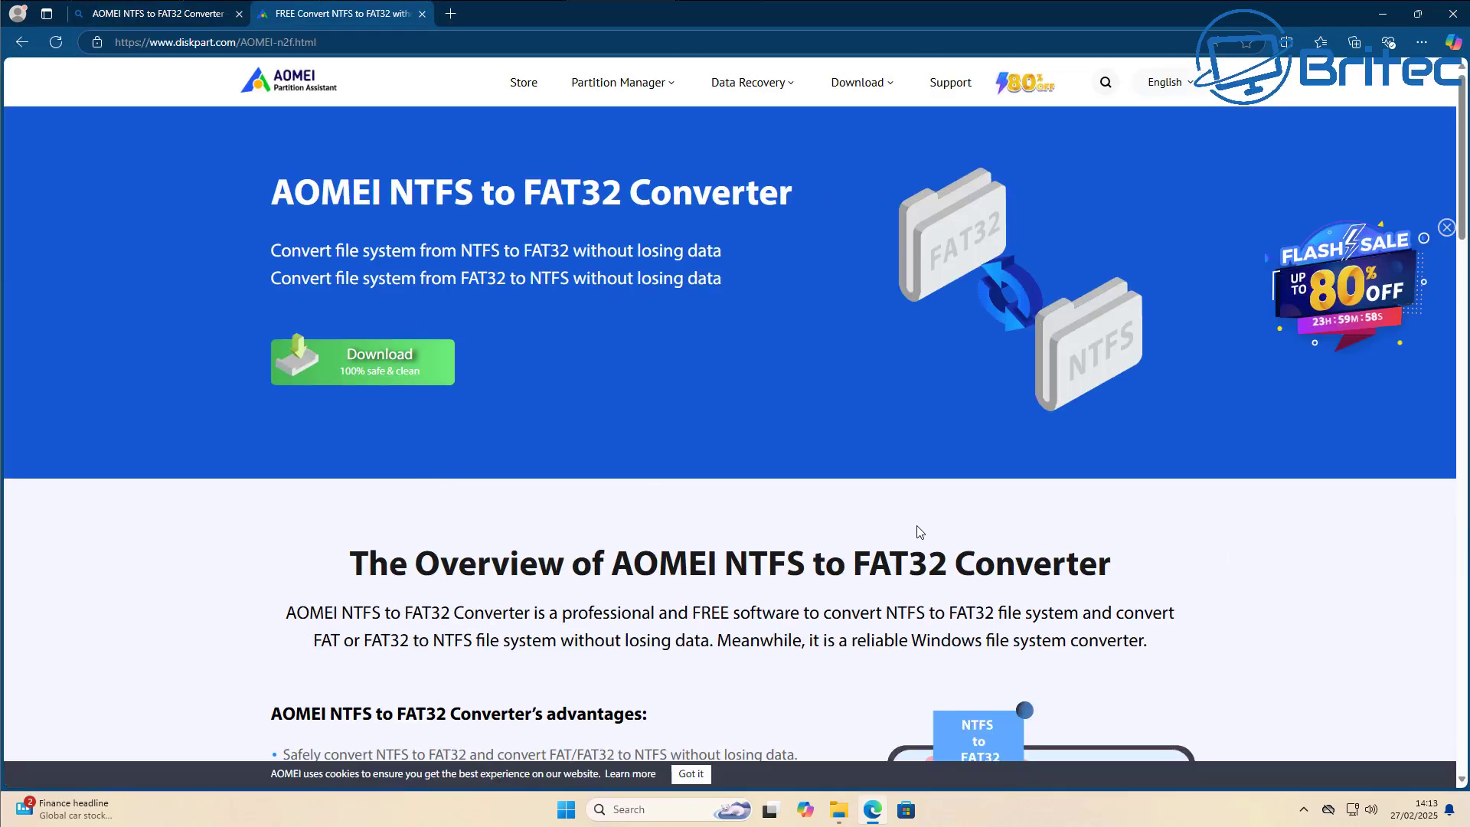
- Download the 78.2 MB PAssist_Std installer from the diskpart.com converter page
middle_click(1325, 566)
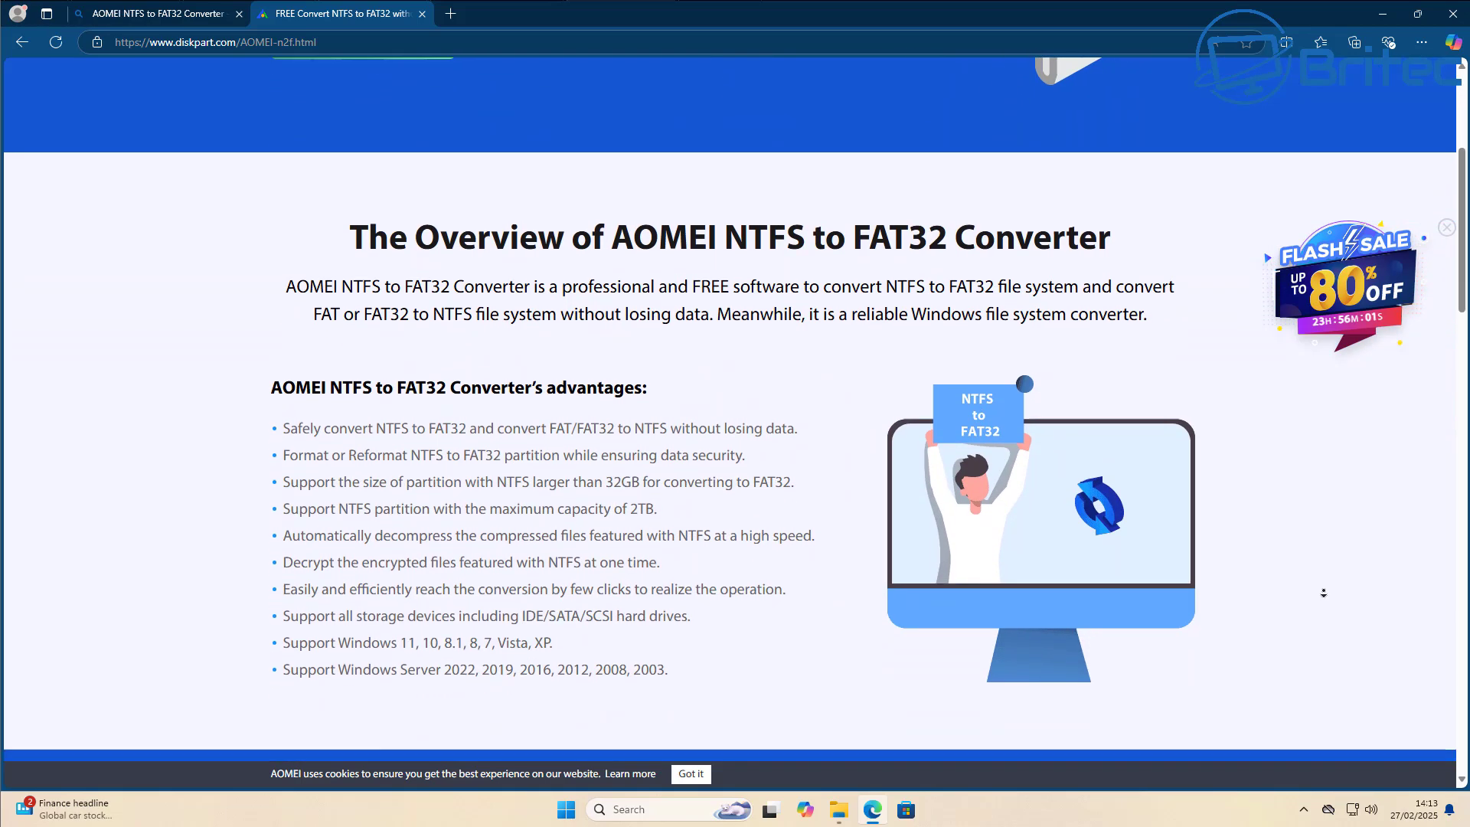
click(1323, 595)
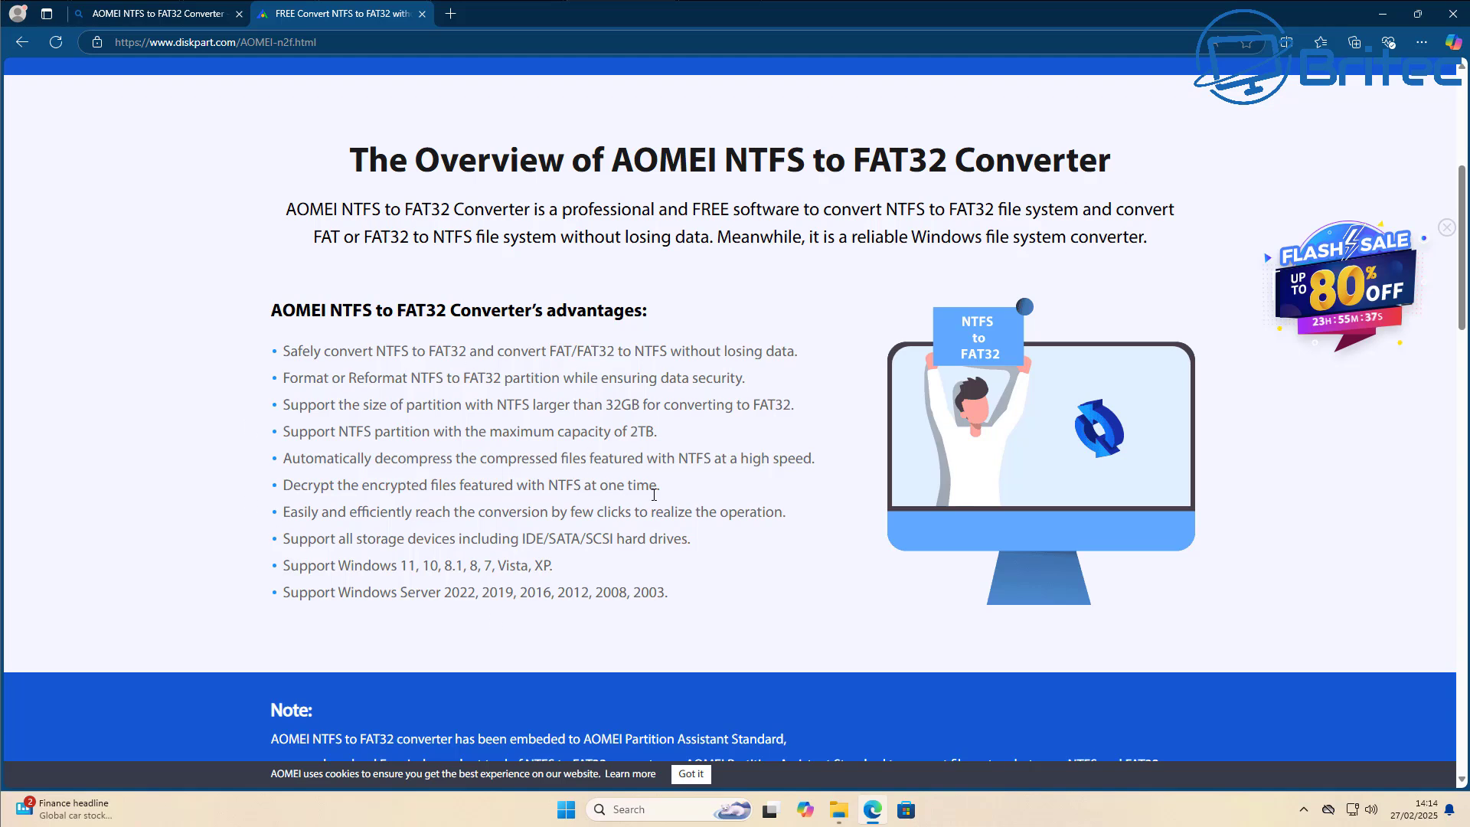
scroll(1465, 233, up, 1)
scroll(1466, 233, up, 4)
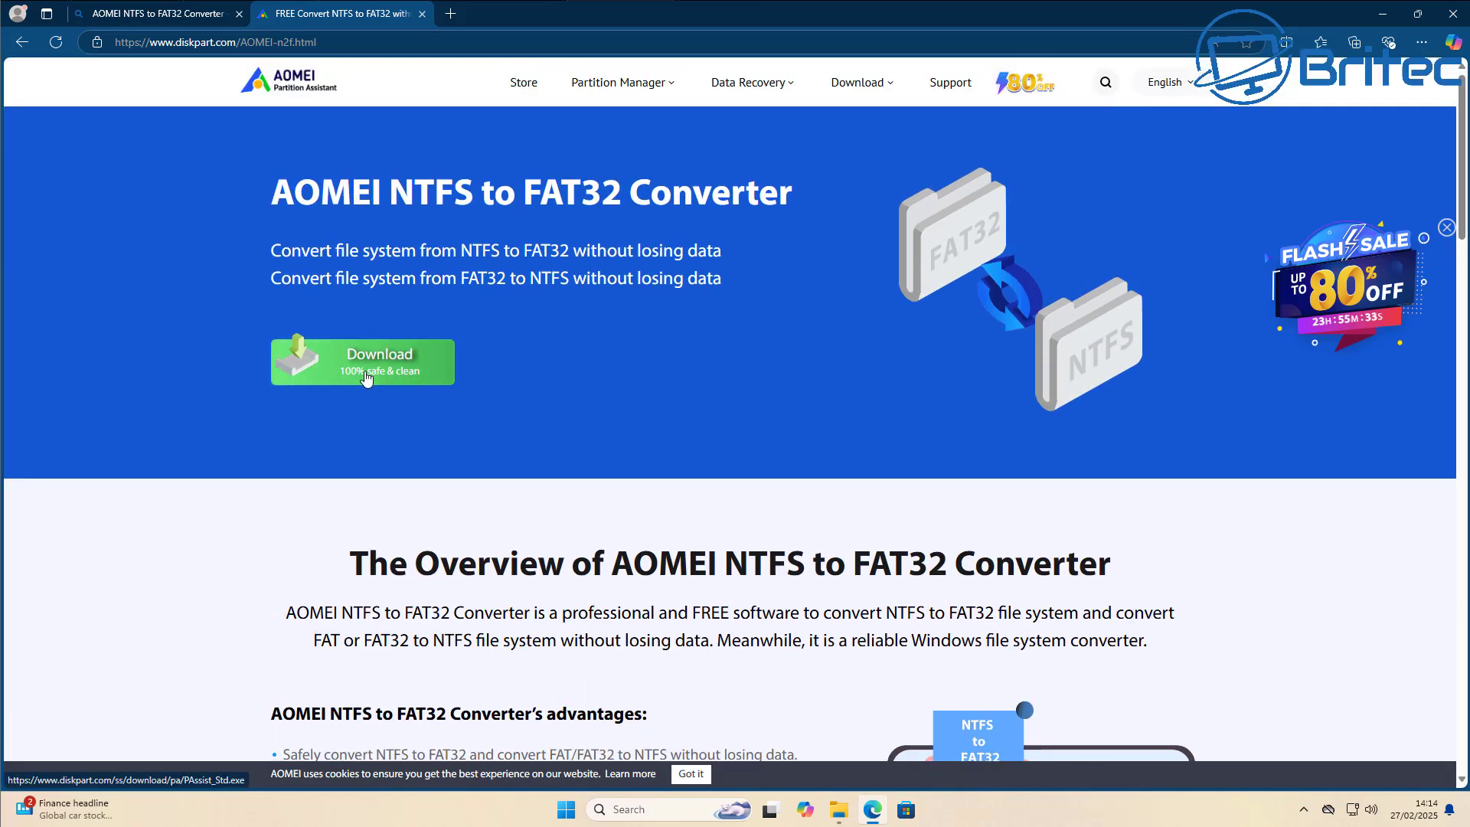
click(366, 376)
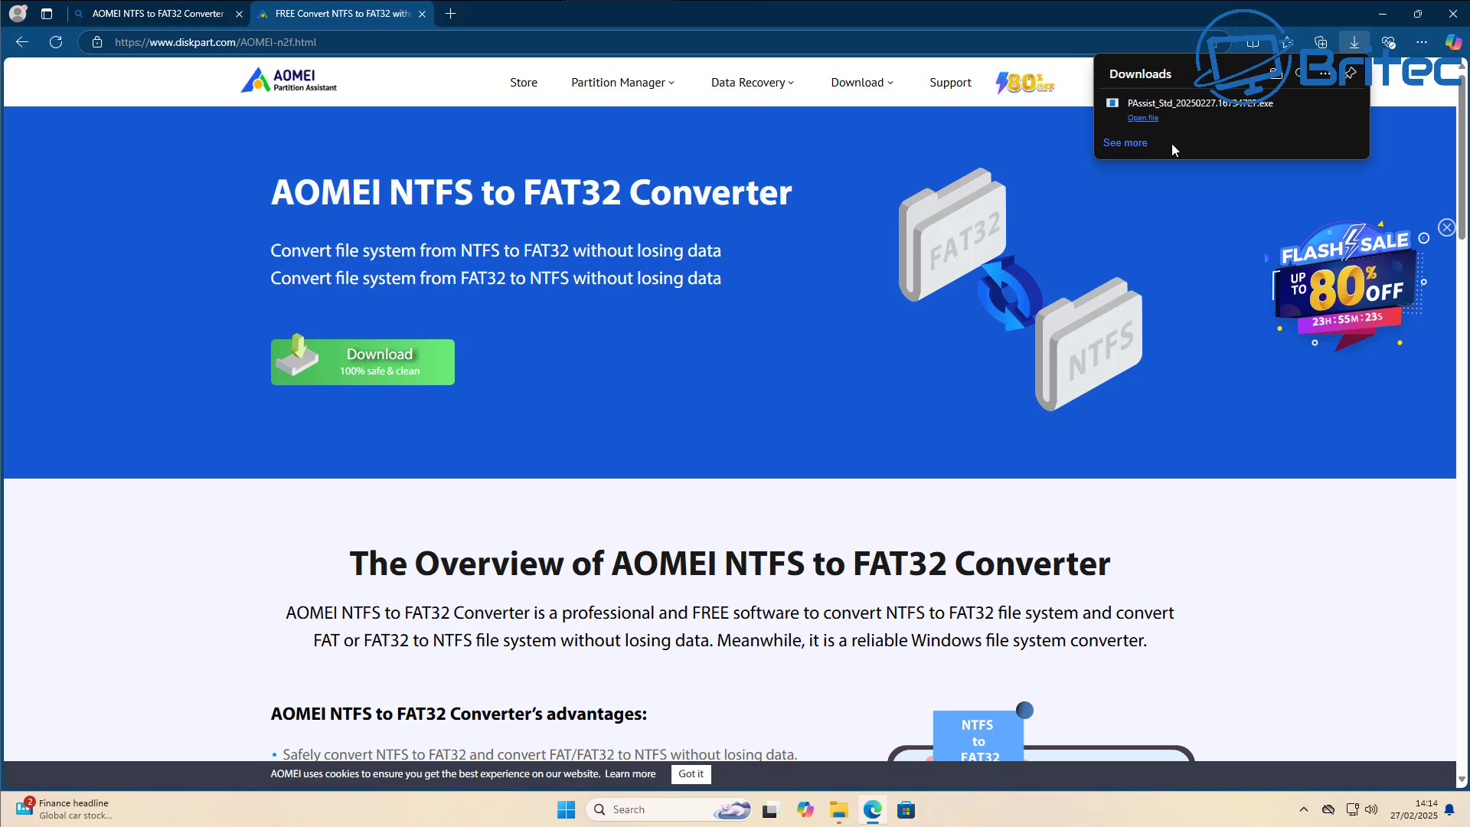
- Run the downloaded PAssist_Std installer, allow its changes, and keep English as the setup language
click(1179, 116)
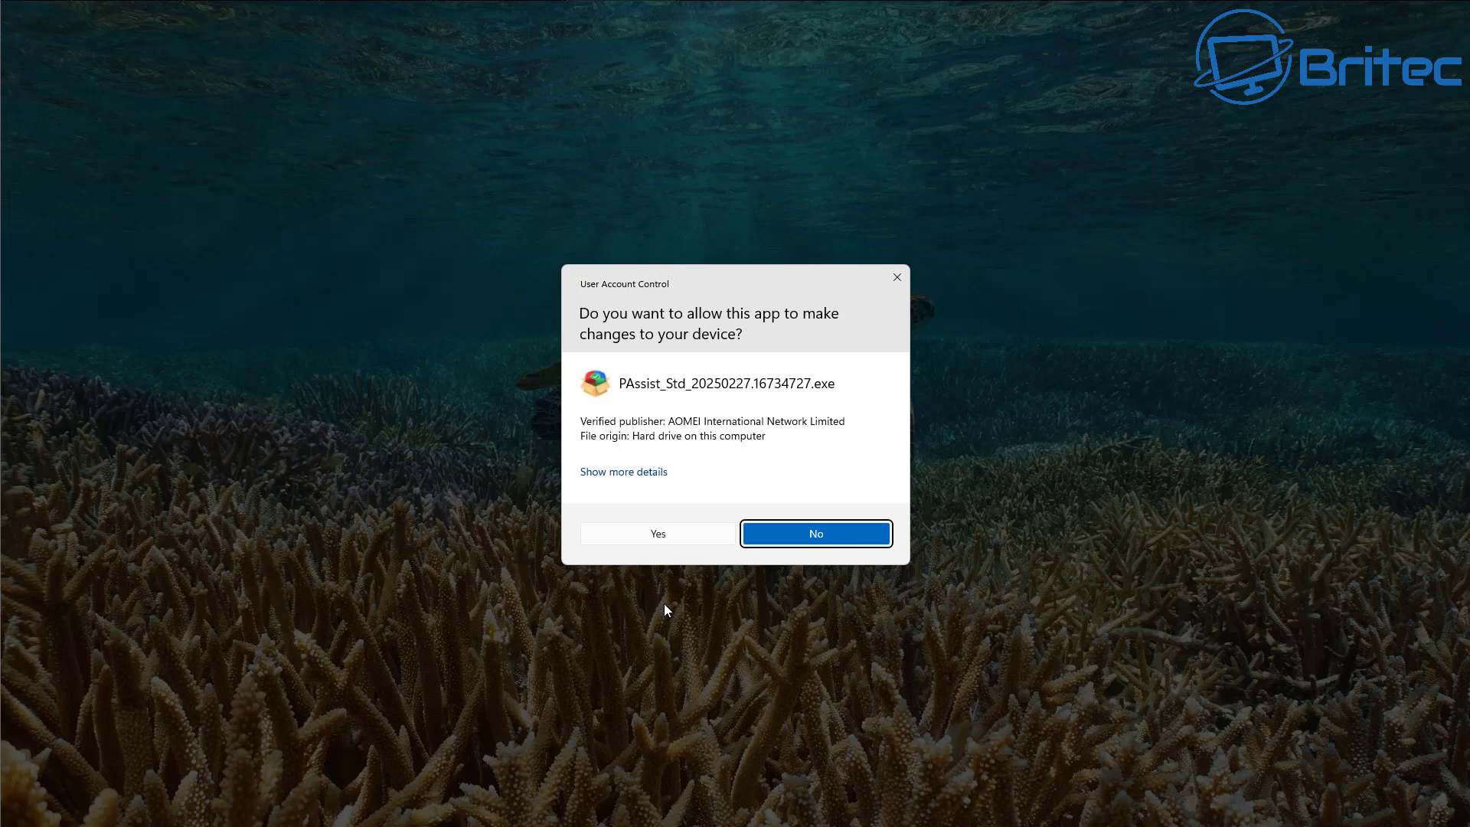
click(666, 540)
click(1375, 17)
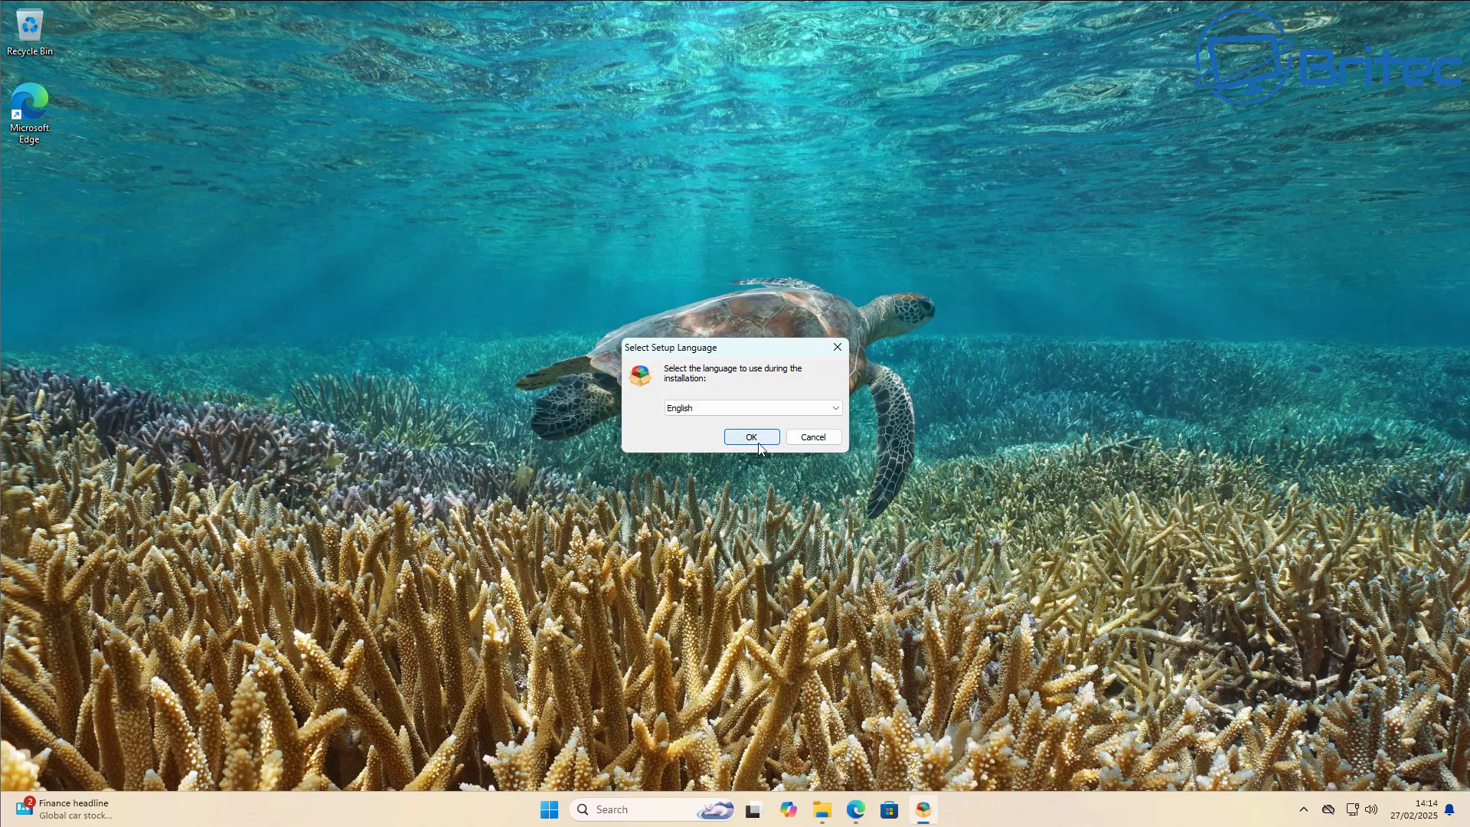
click(758, 443)
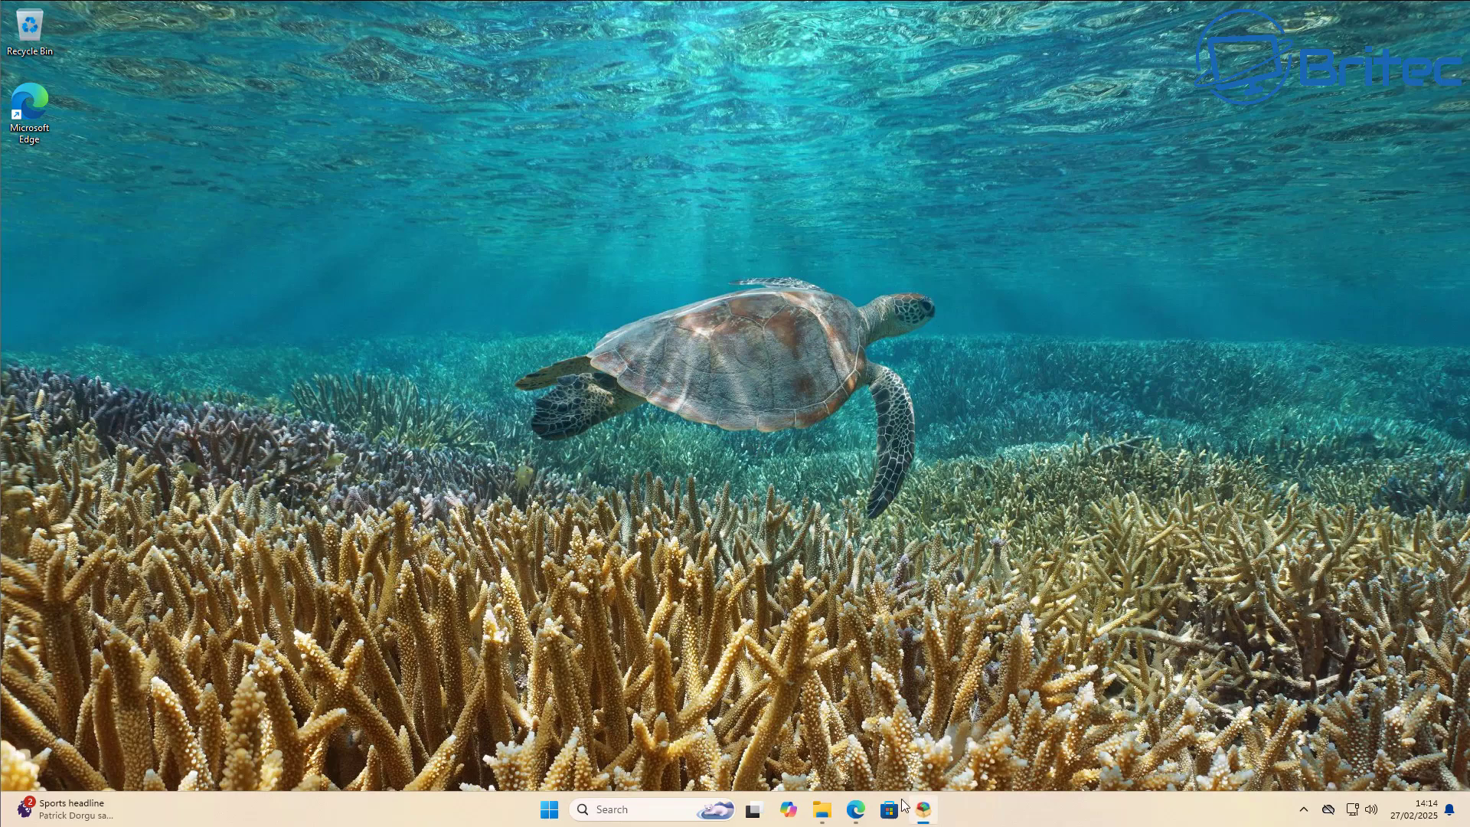
- Install Partition Assistant Standard, declining the Pro offer and the experience program, then launch it
click(923, 812)
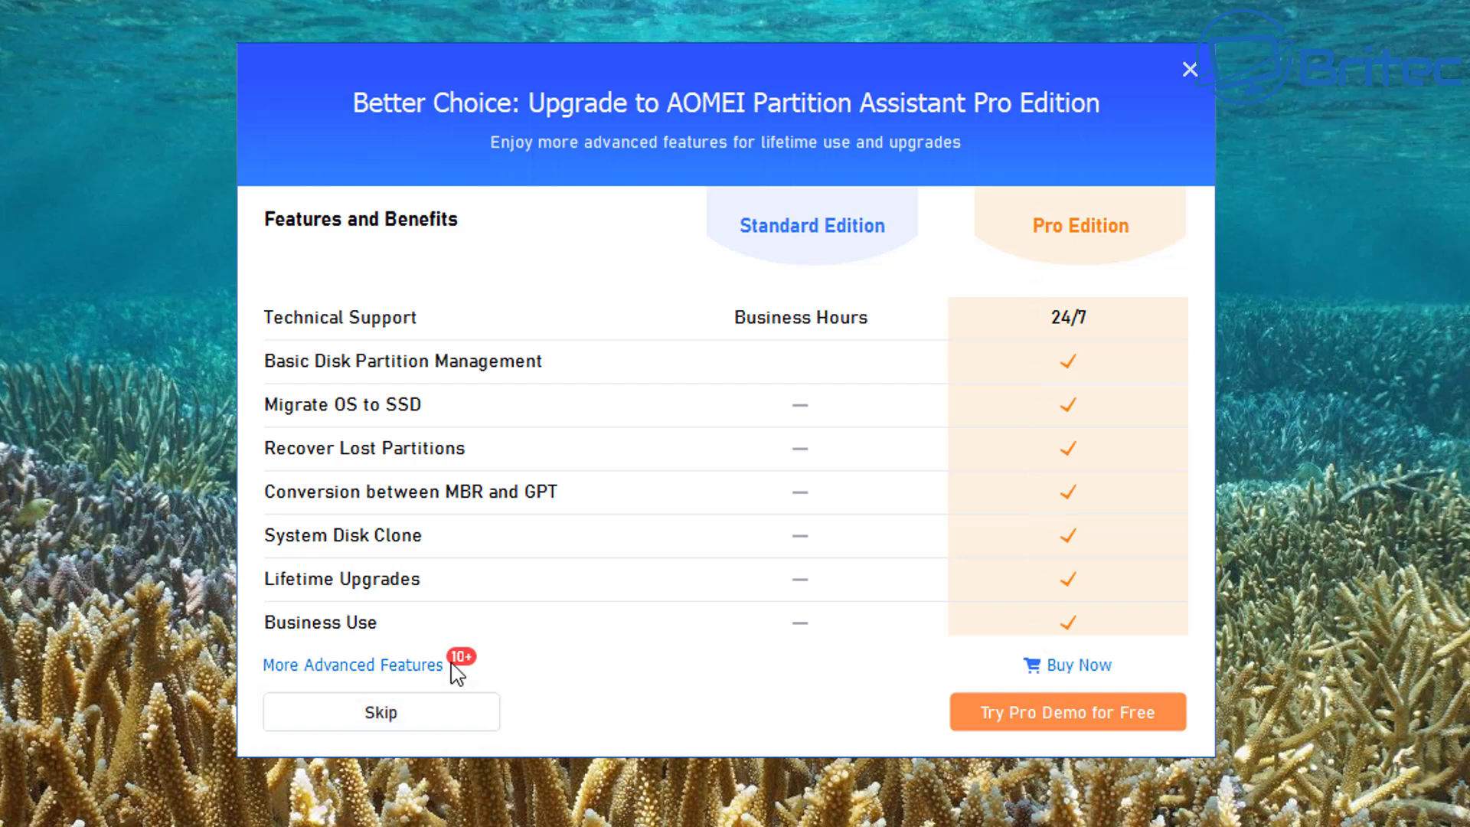
click(391, 716)
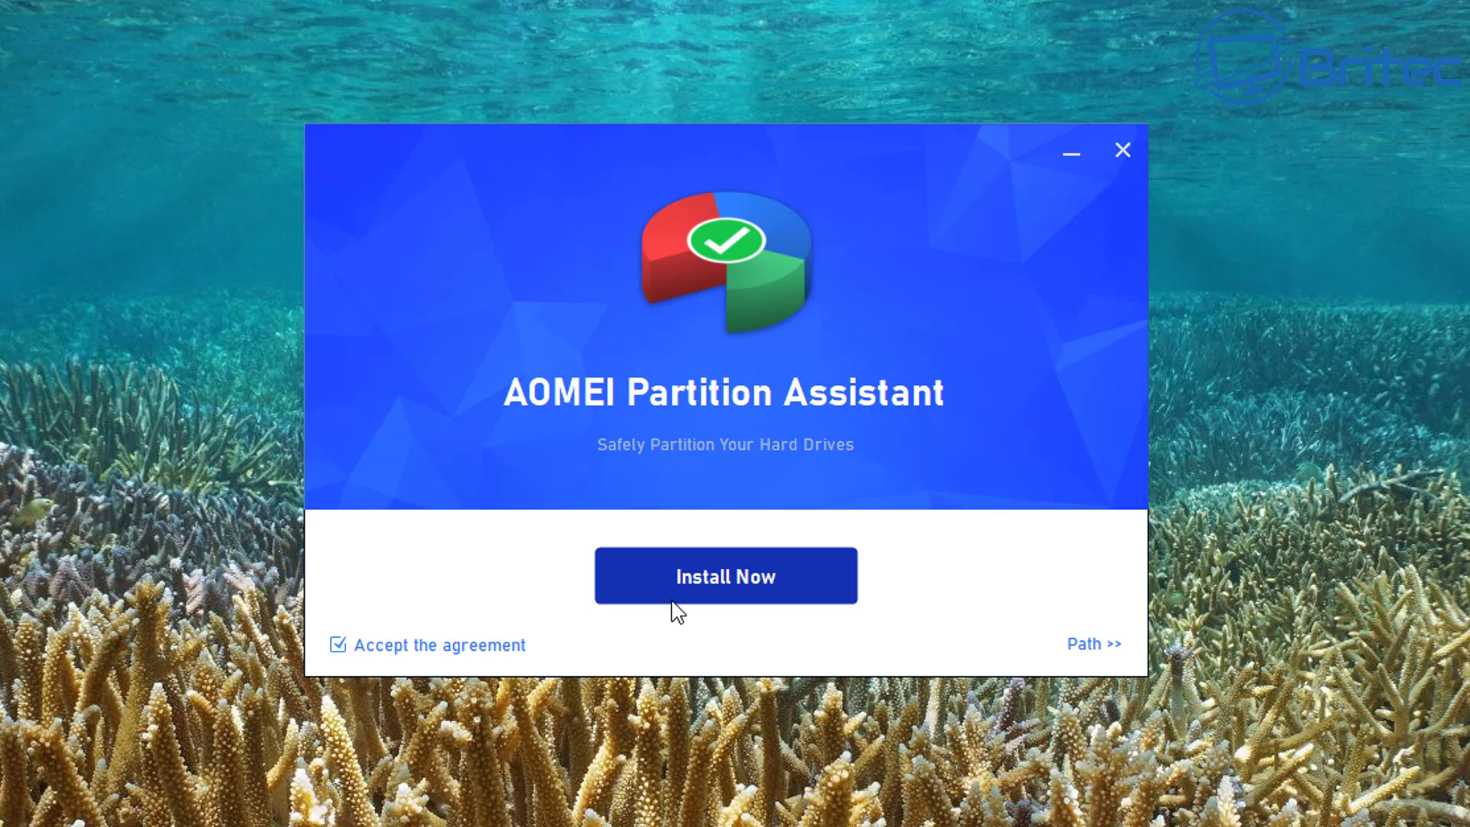
click(752, 580)
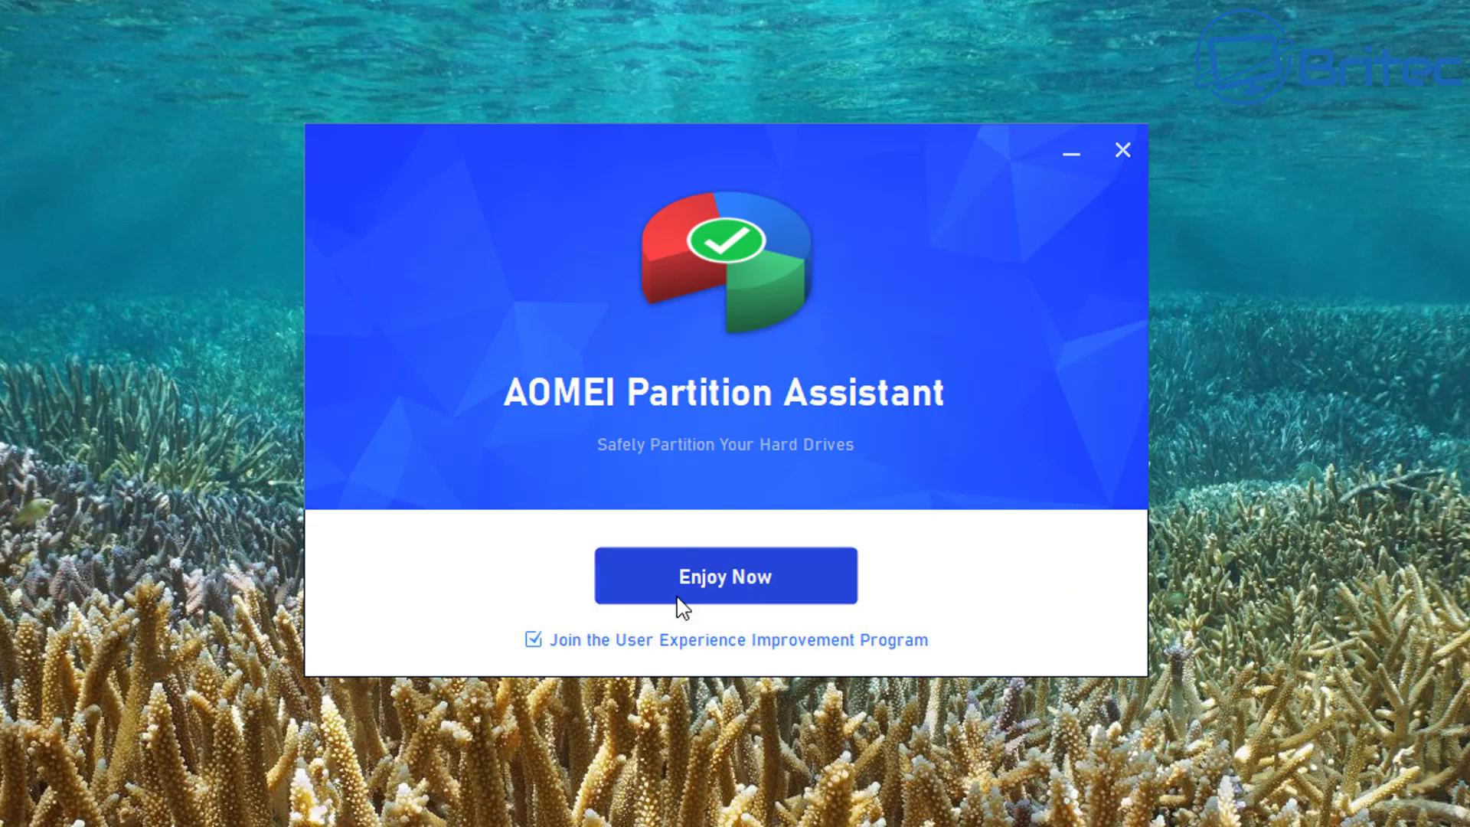
click(533, 643)
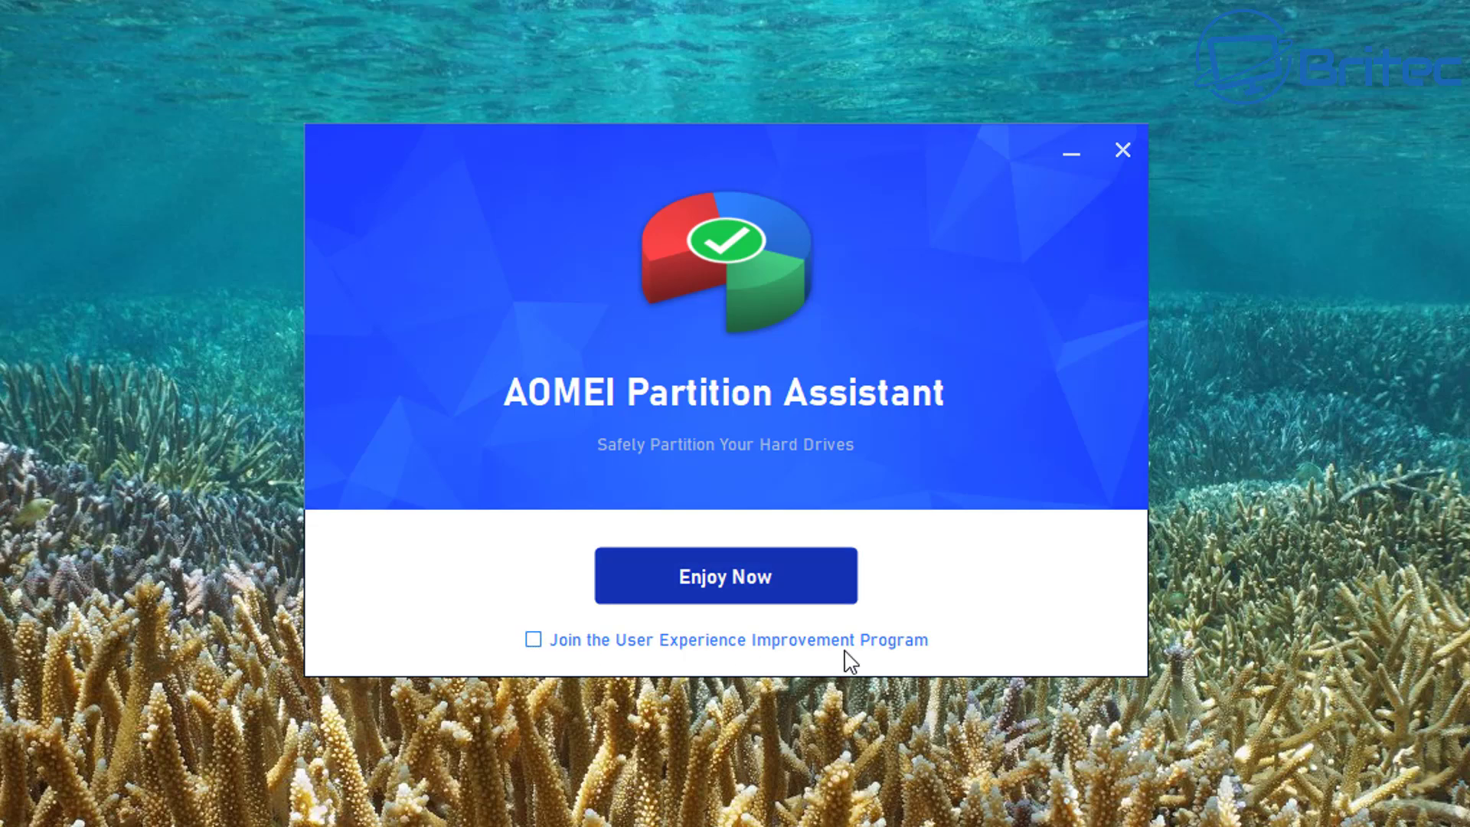
click(722, 581)
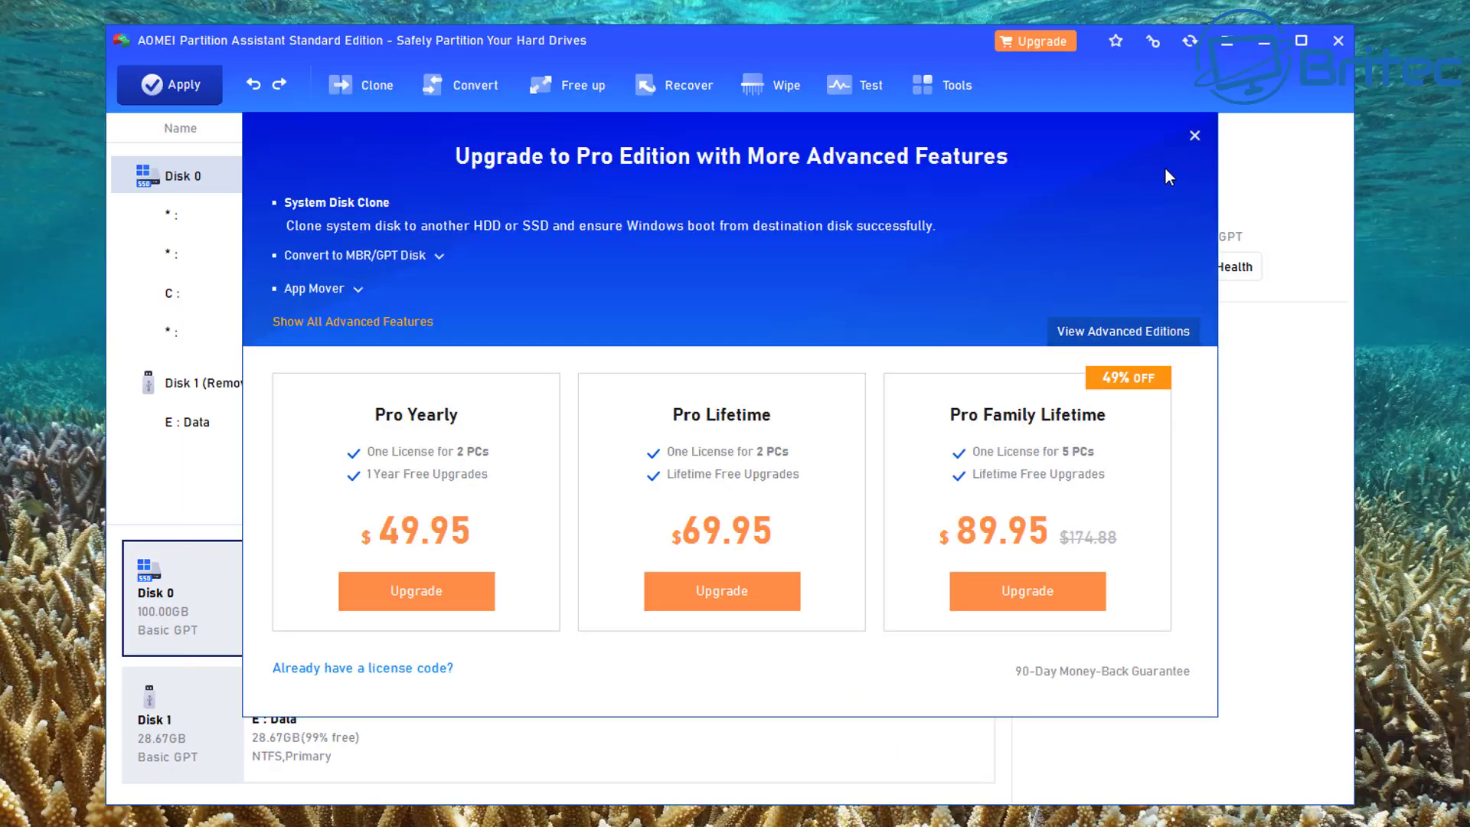
- Dismiss the Upgrade to Pro popup and select removable Disk 1, showing E: Data as 28.67GB NTFS
click(1194, 138)
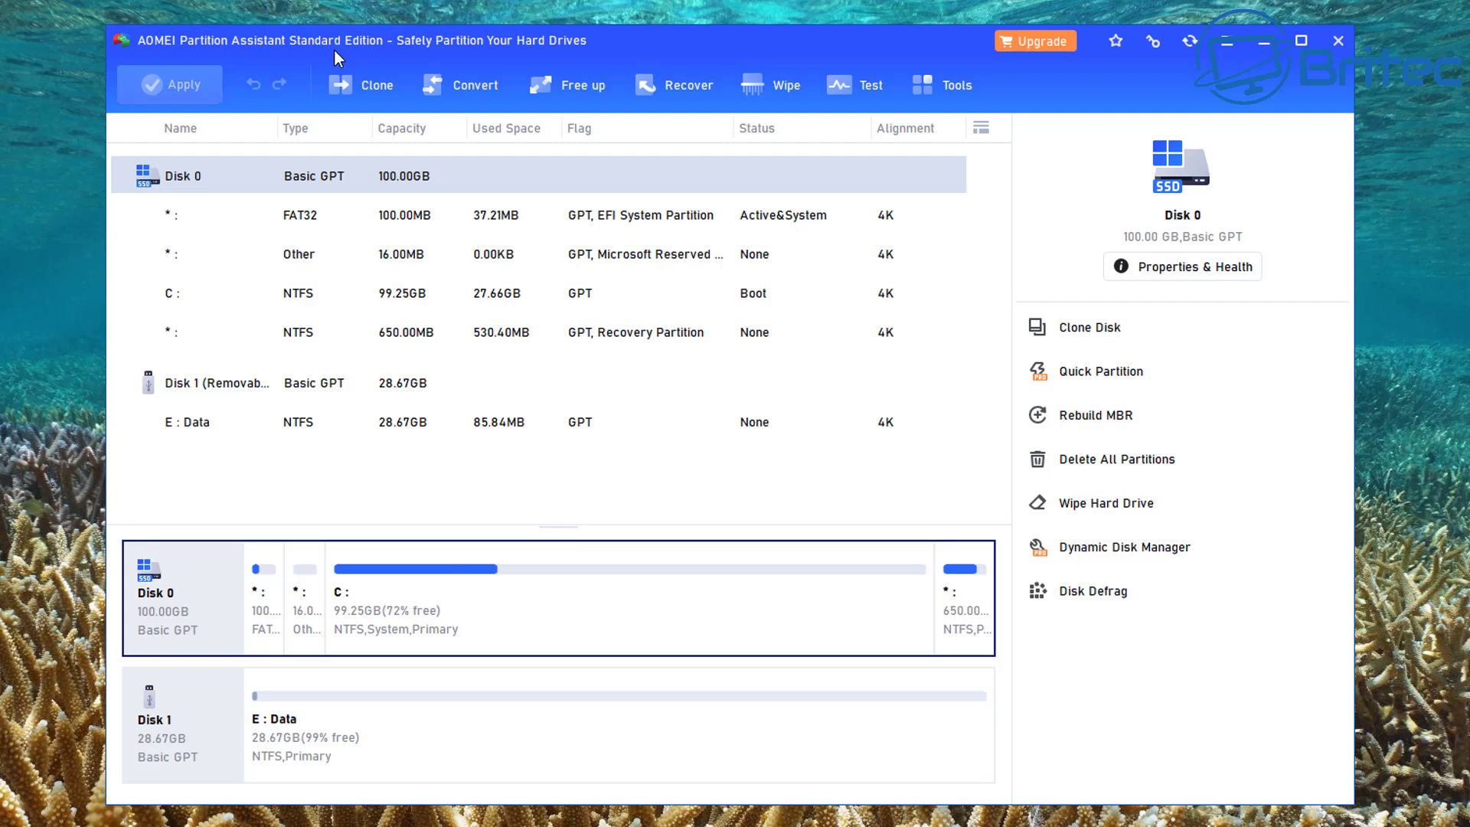
click(170, 727)
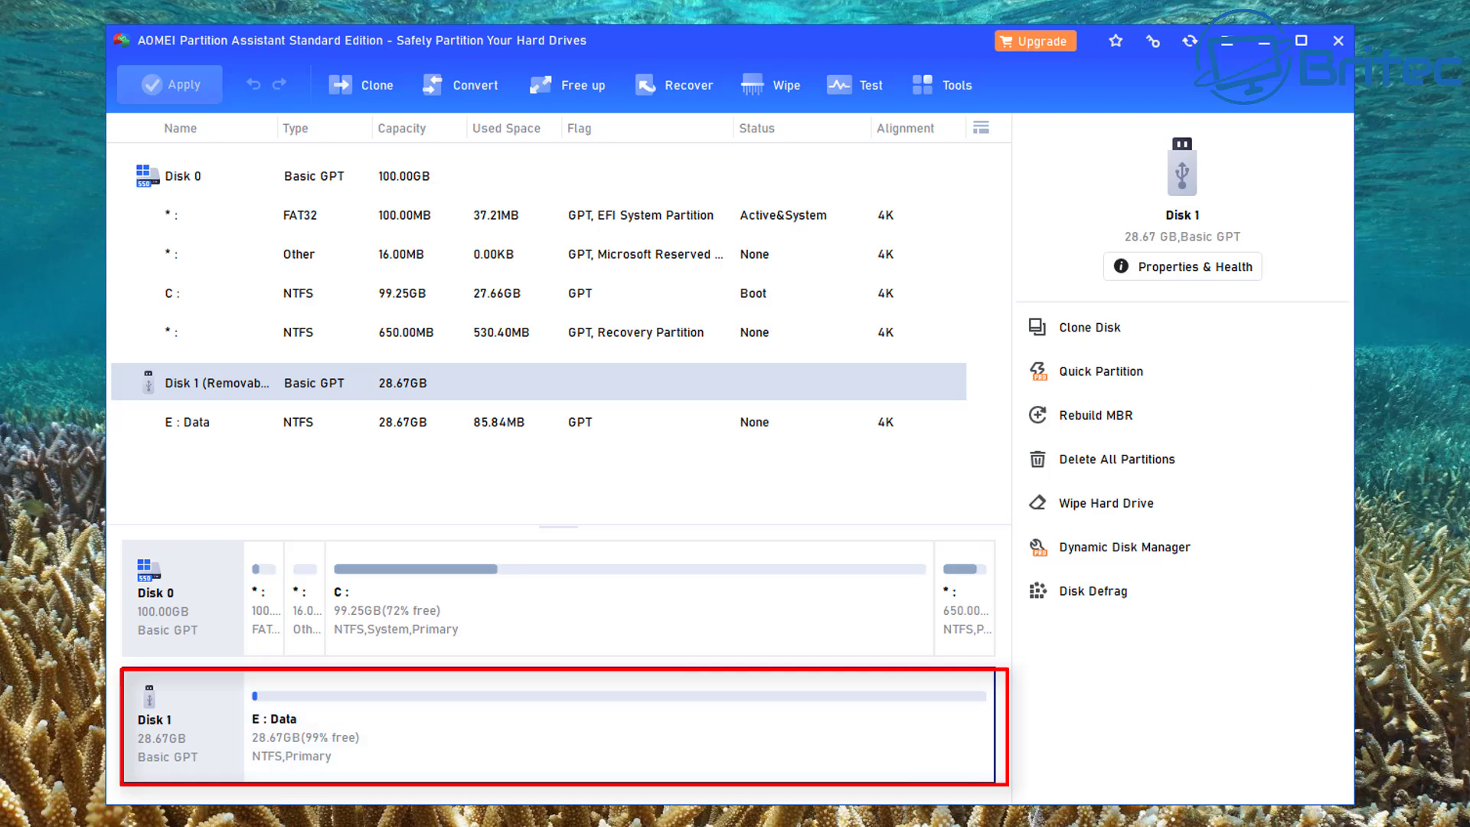
- Select the E : Data partition and start Convert to NTFS/FAT32 from the Convert menu
click(187, 422)
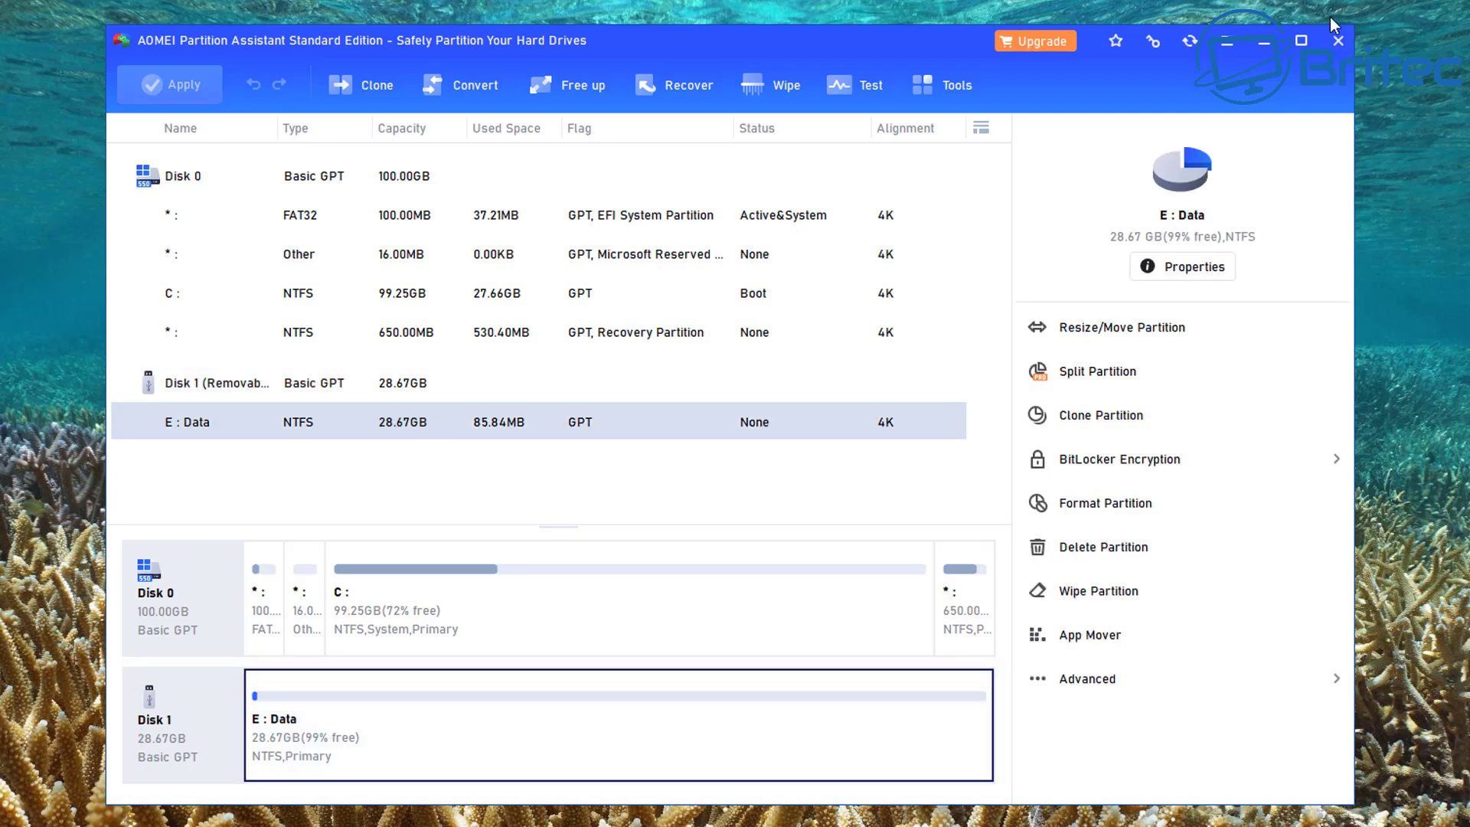
click(468, 101)
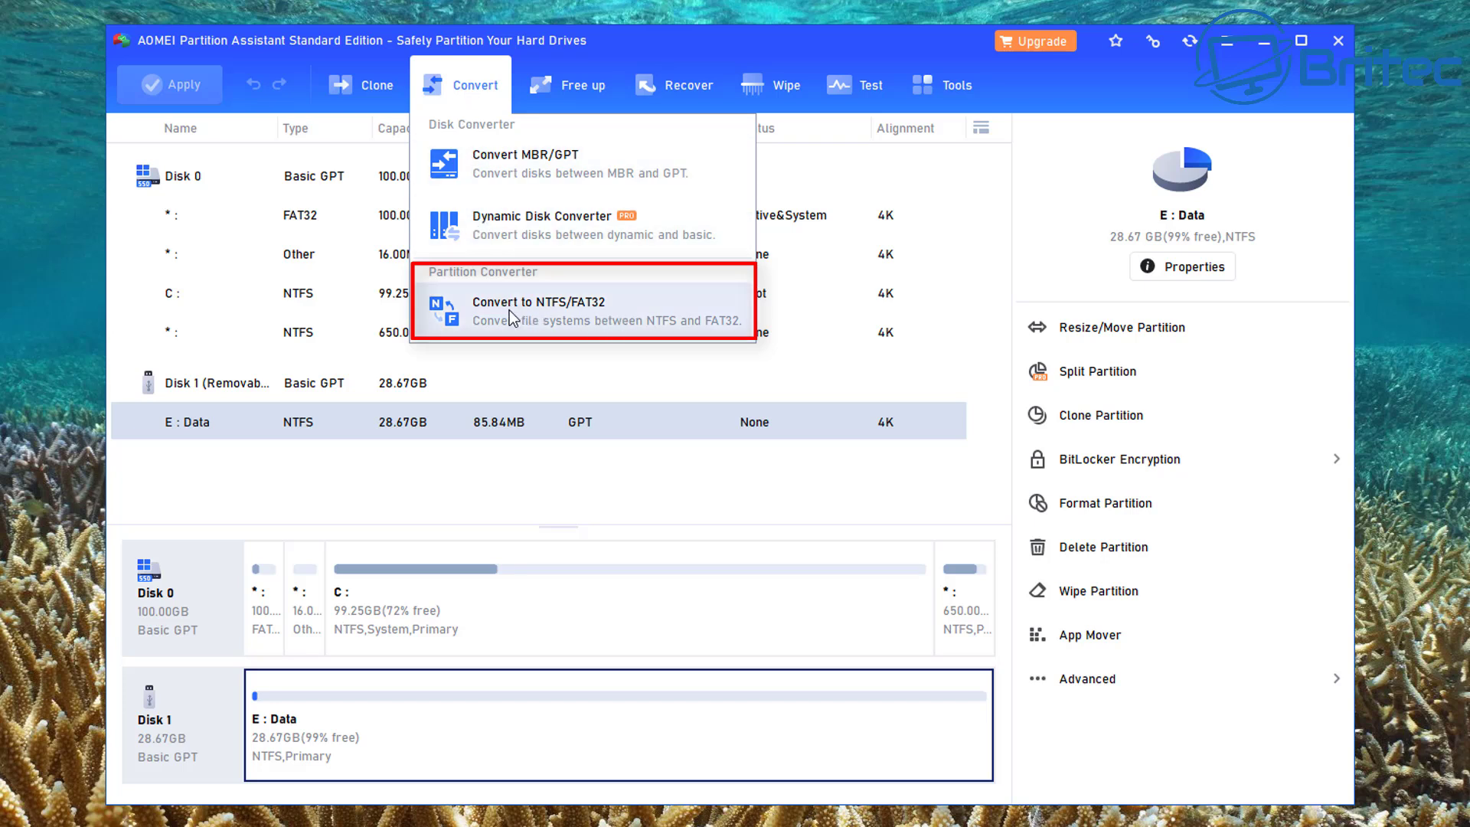
click(622, 309)
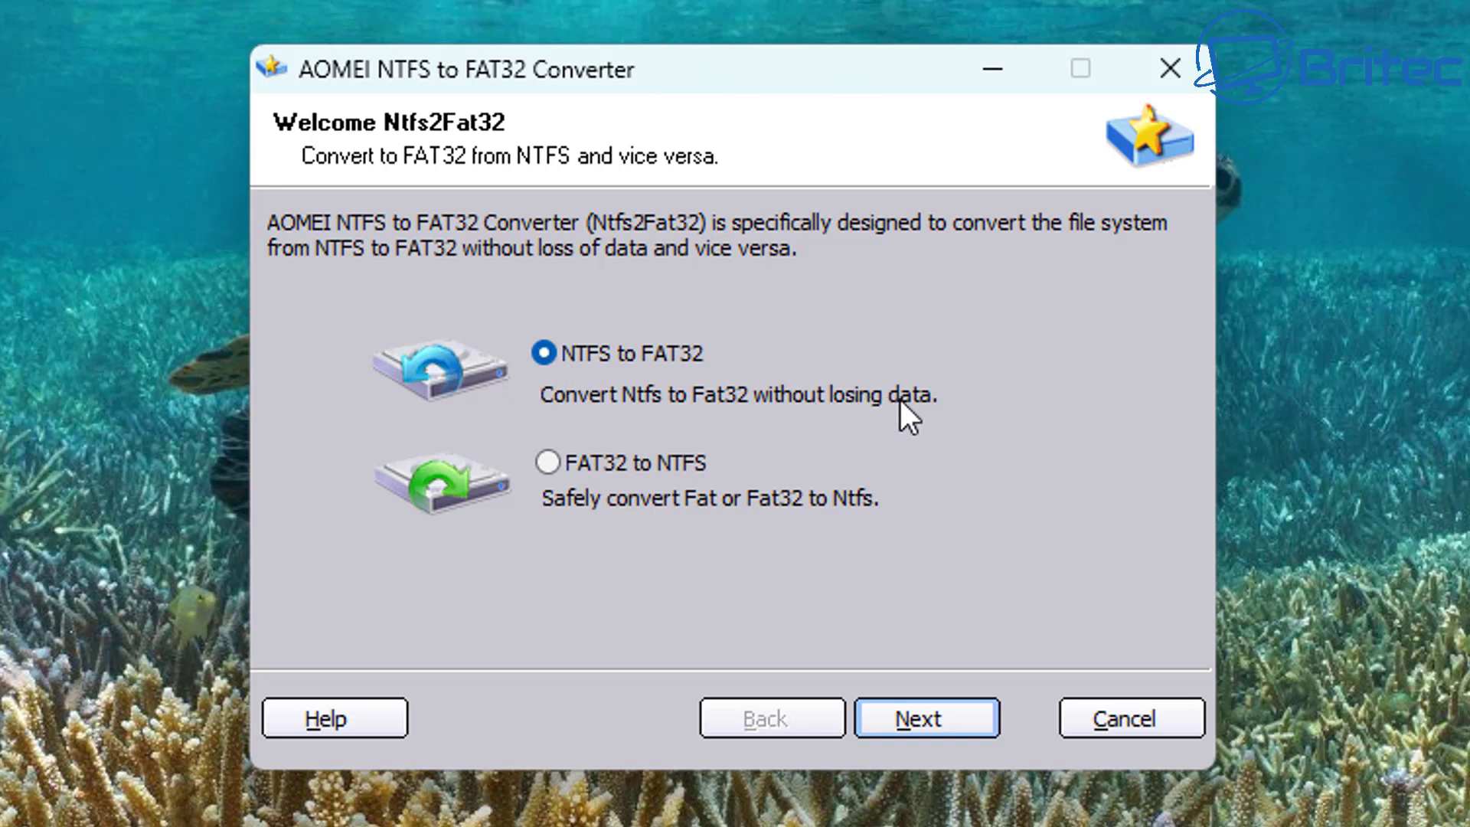
- Convert E: Data from NTFS to FAT32, confirming the run and the success message
click(944, 709)
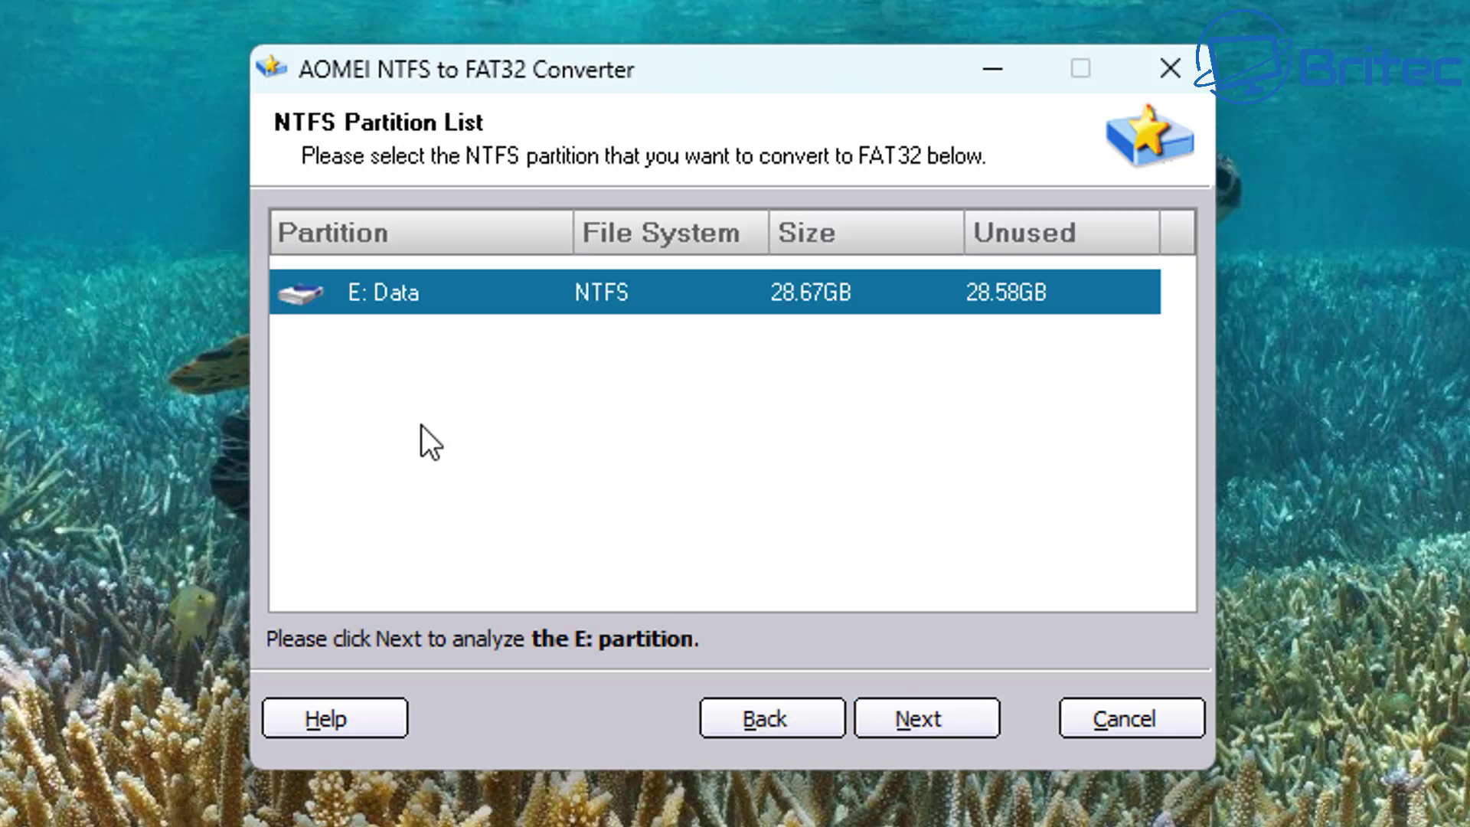
click(941, 726)
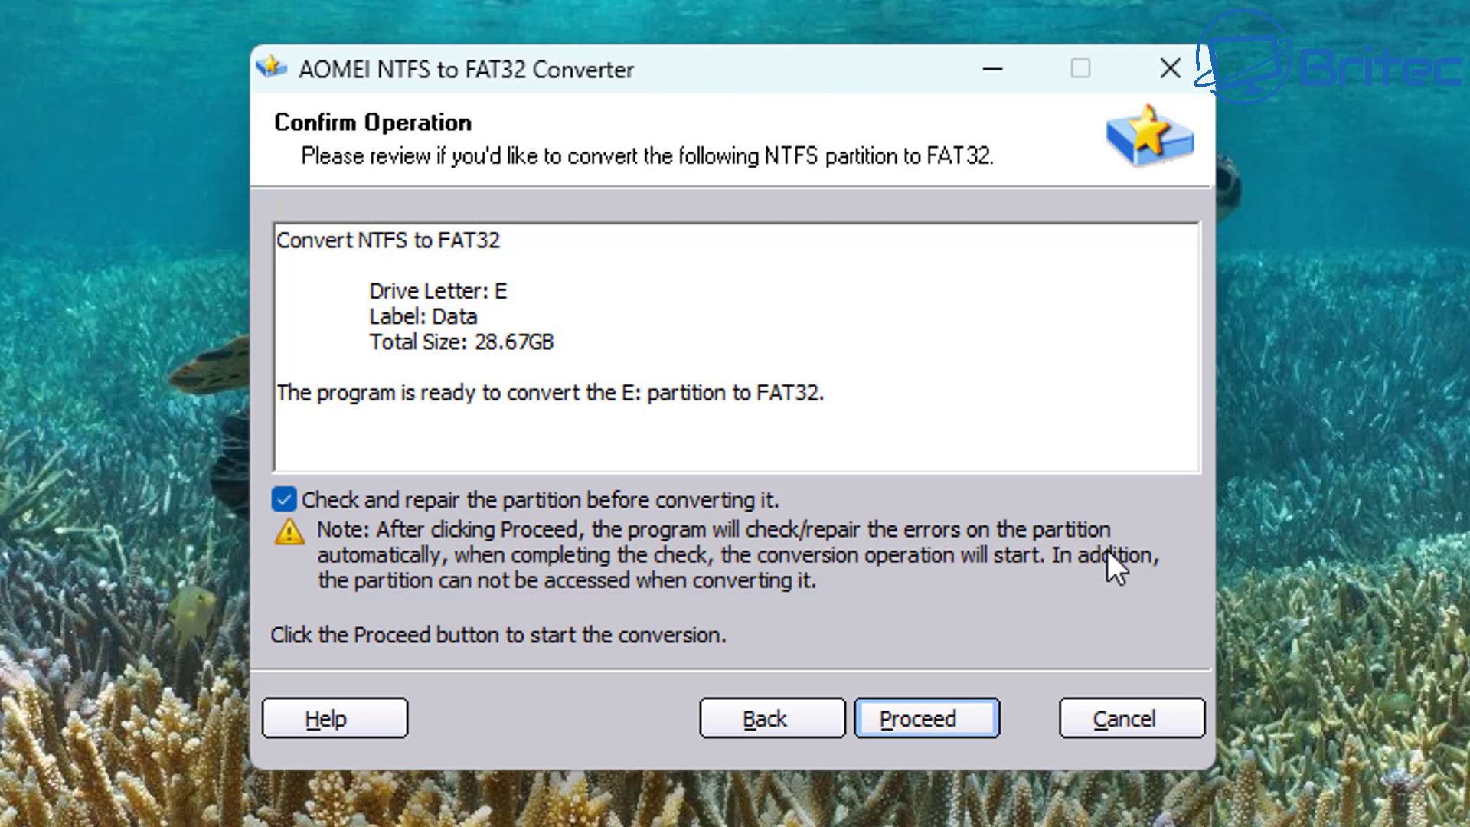
click(940, 729)
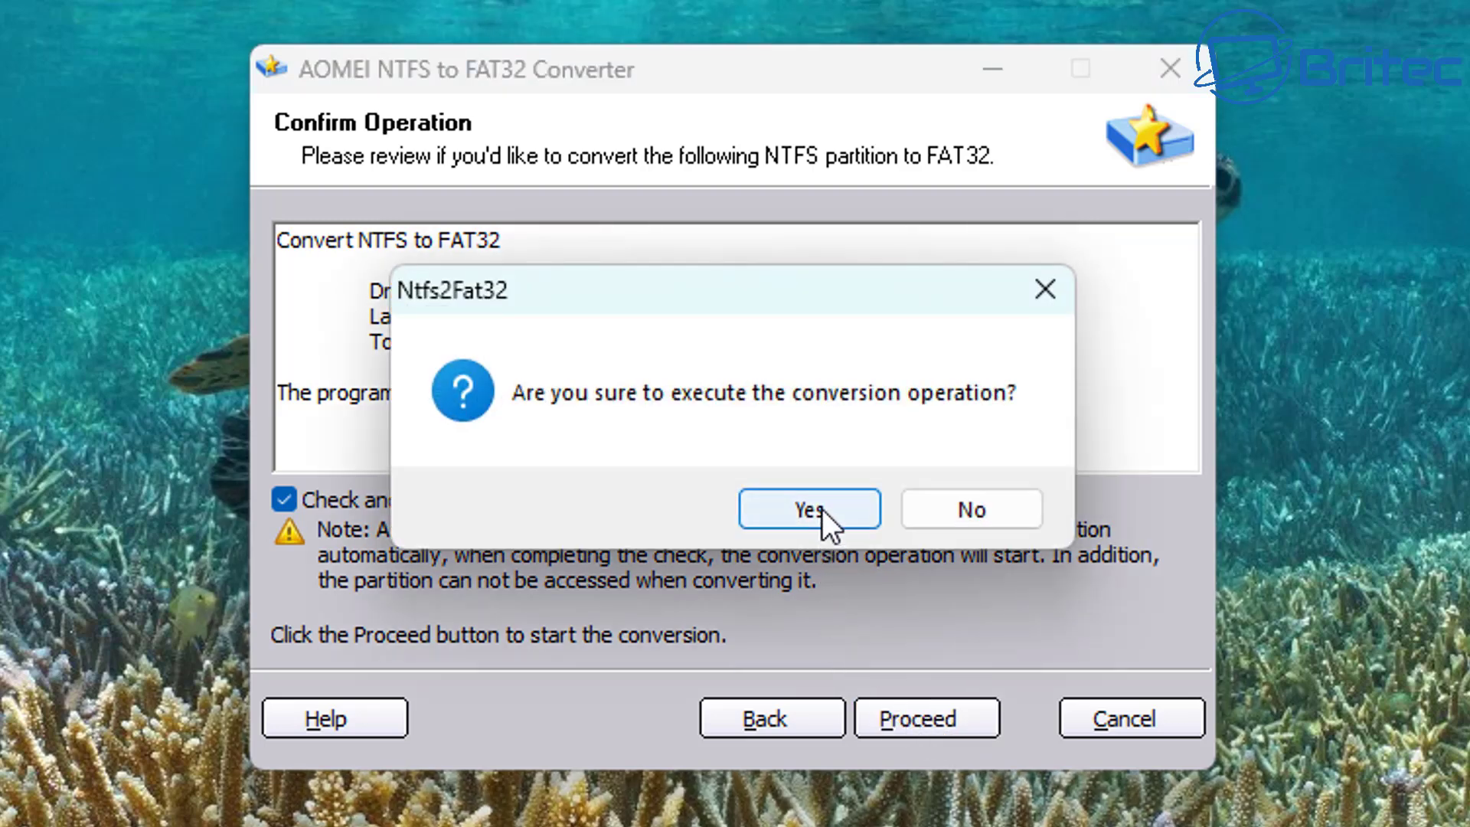
click(821, 508)
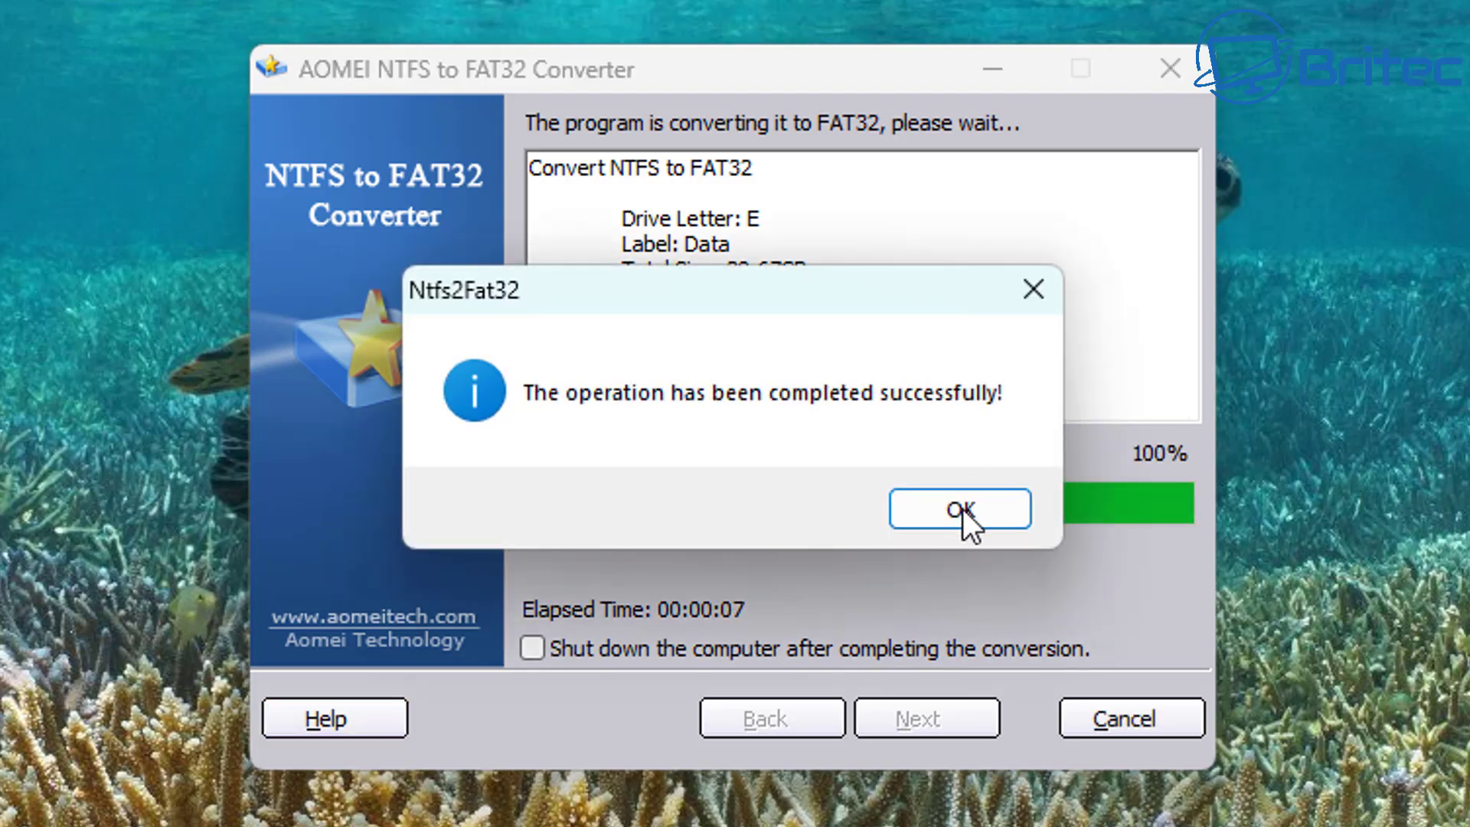
click(962, 512)
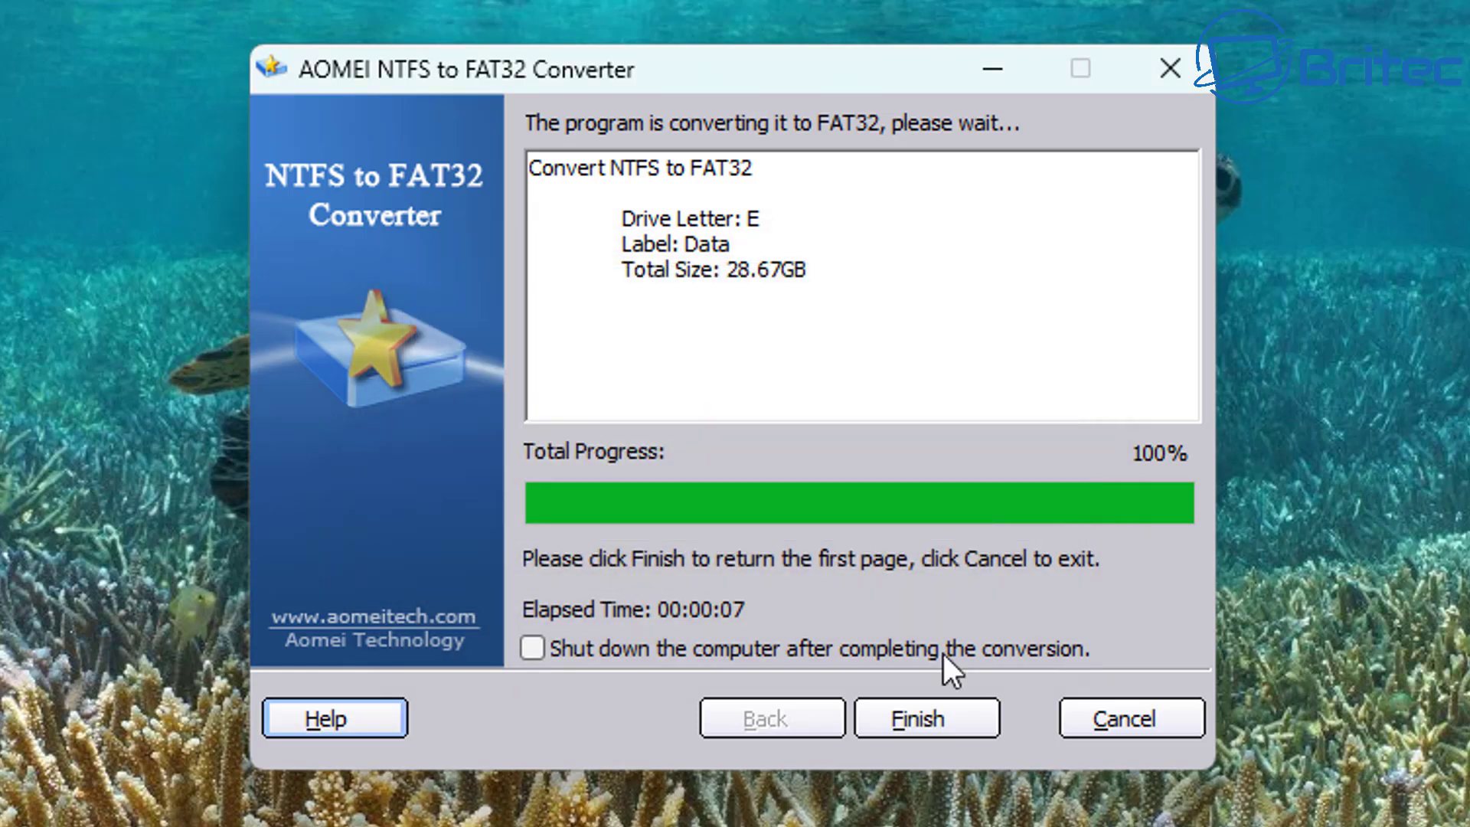
- Finish the converter wizard, exit the converter, and quit AOMEI Partition Assistant
click(948, 728)
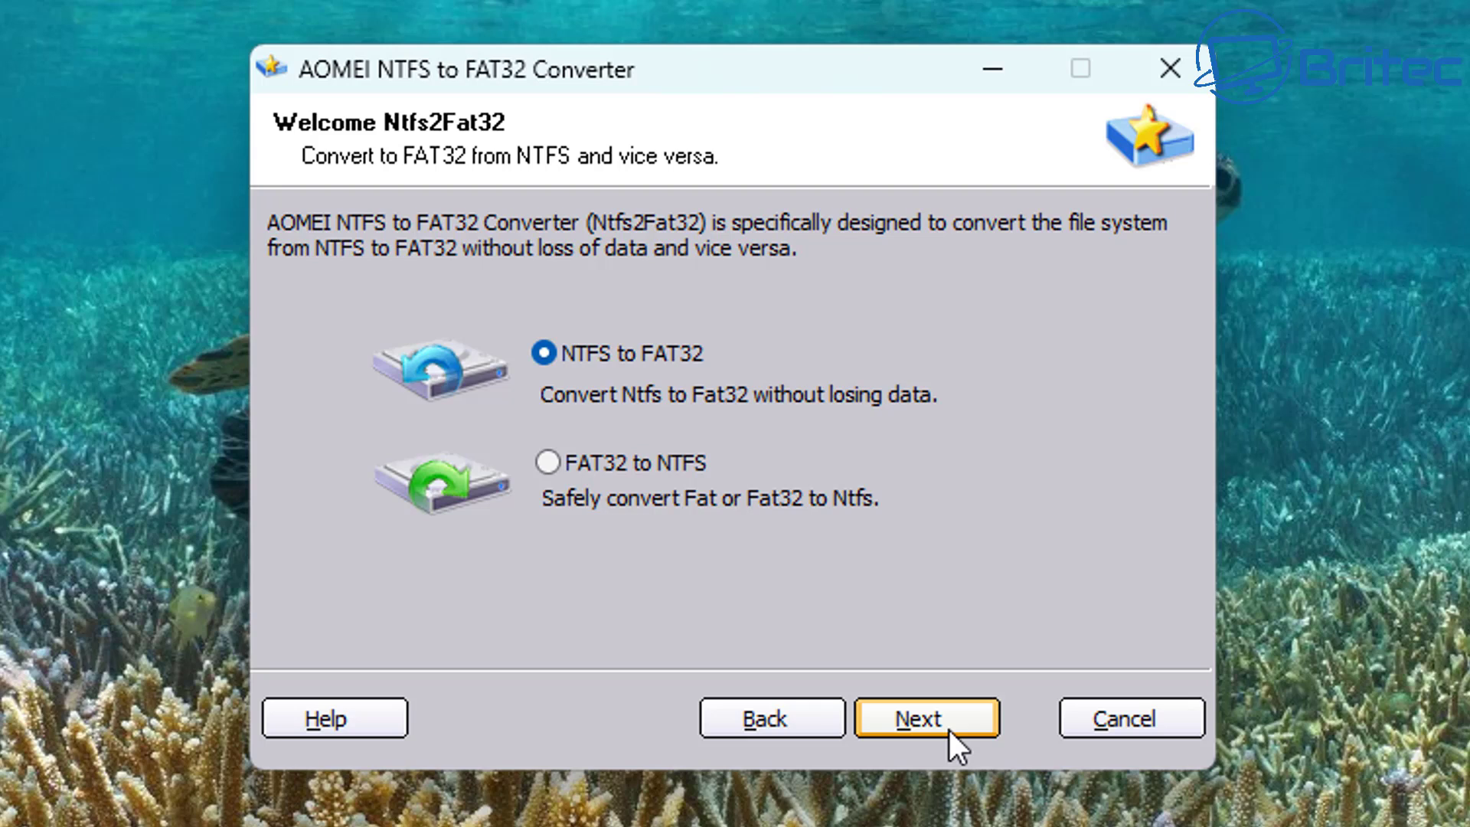
click(1169, 69)
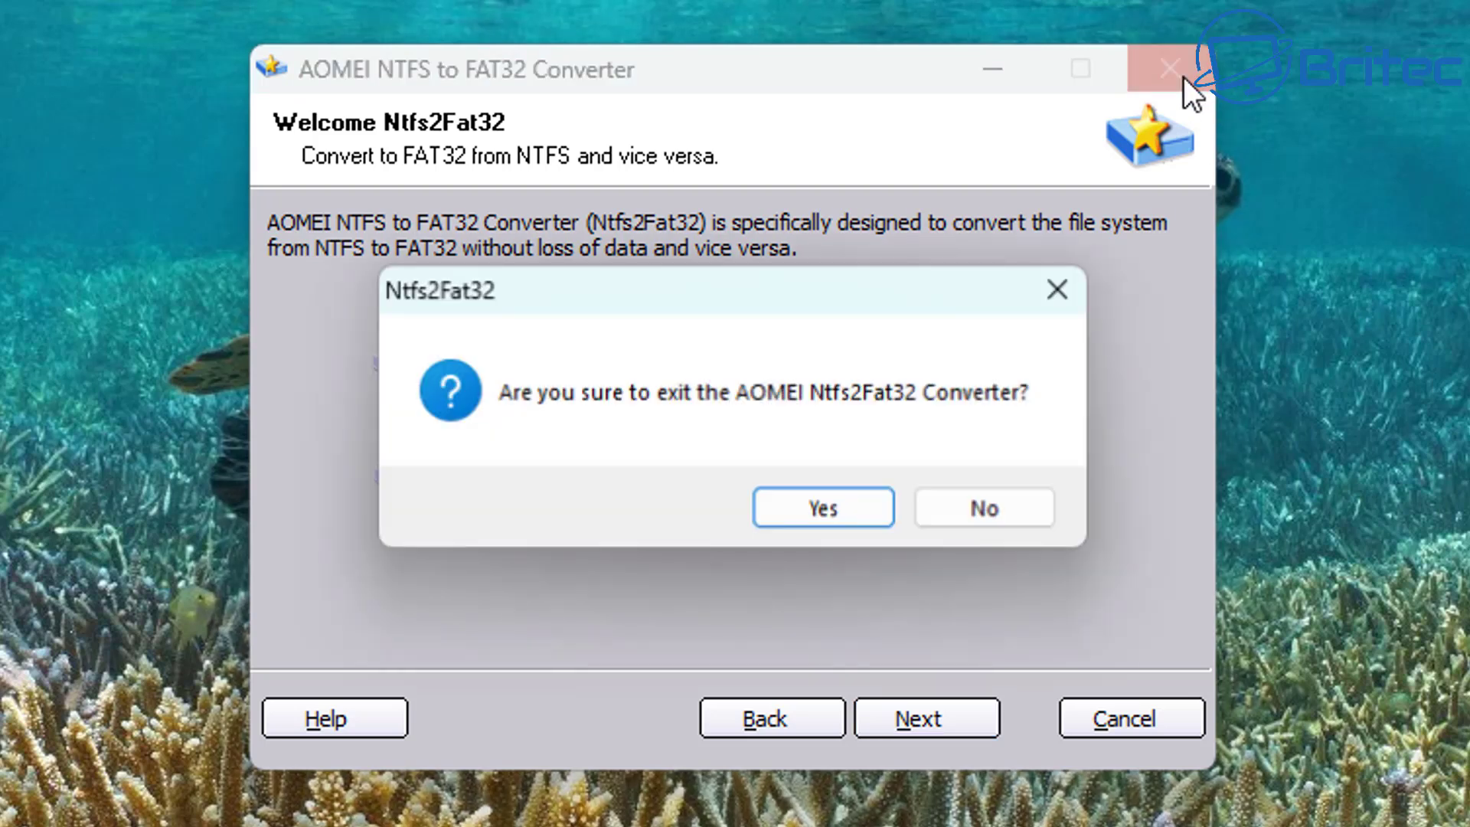
click(847, 513)
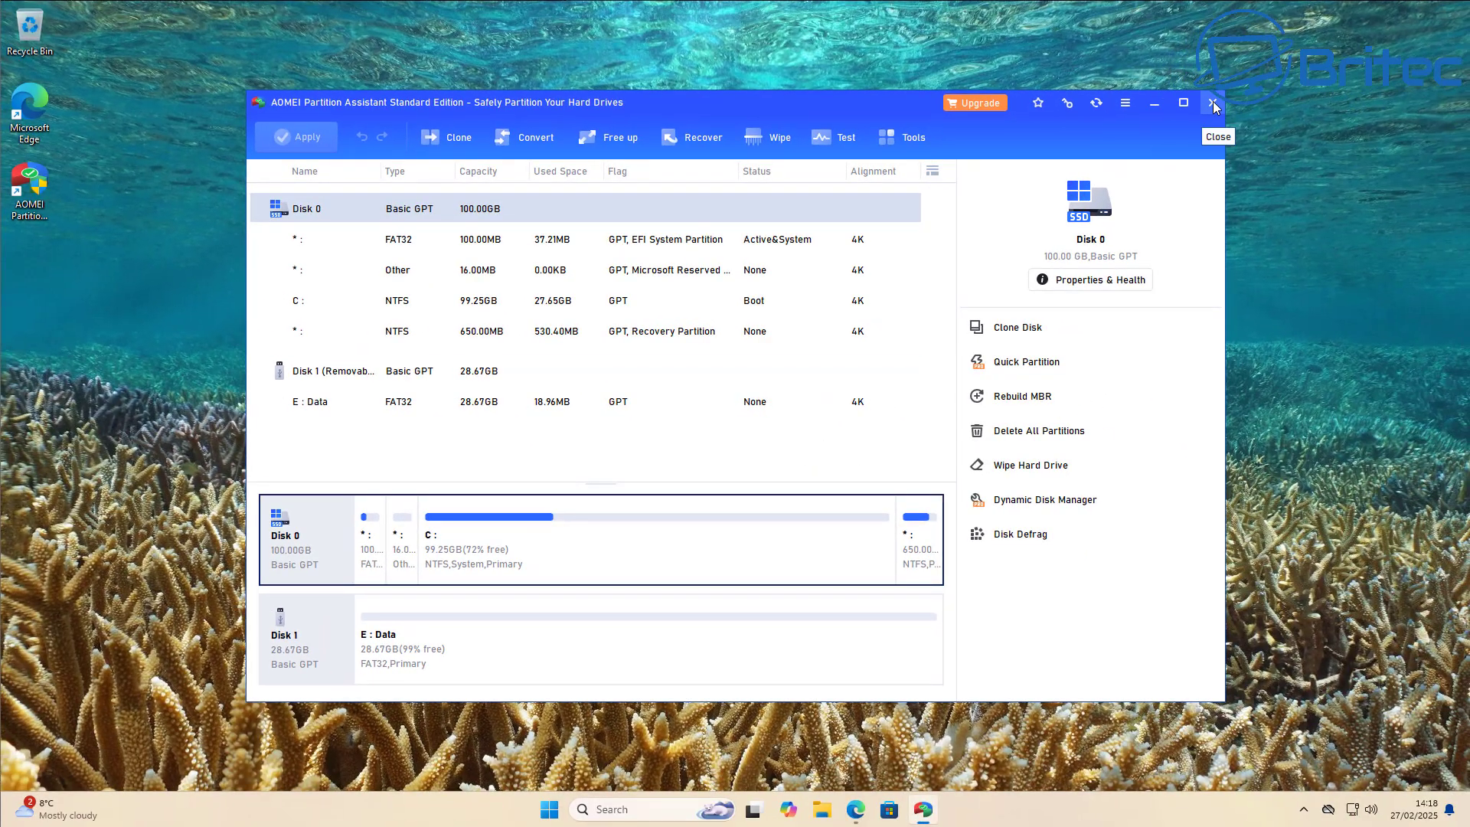
click(1213, 102)
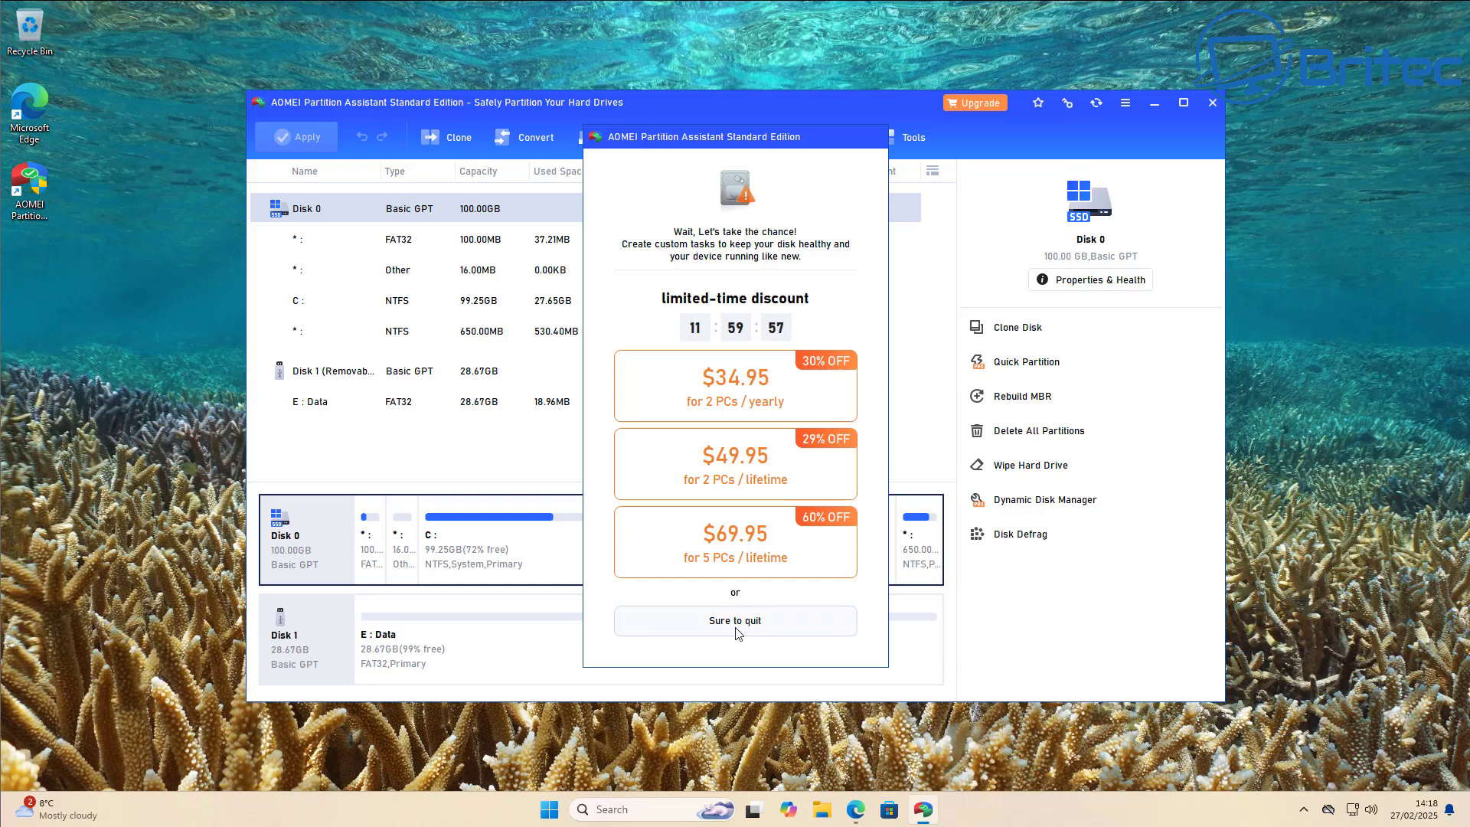
click(775, 632)
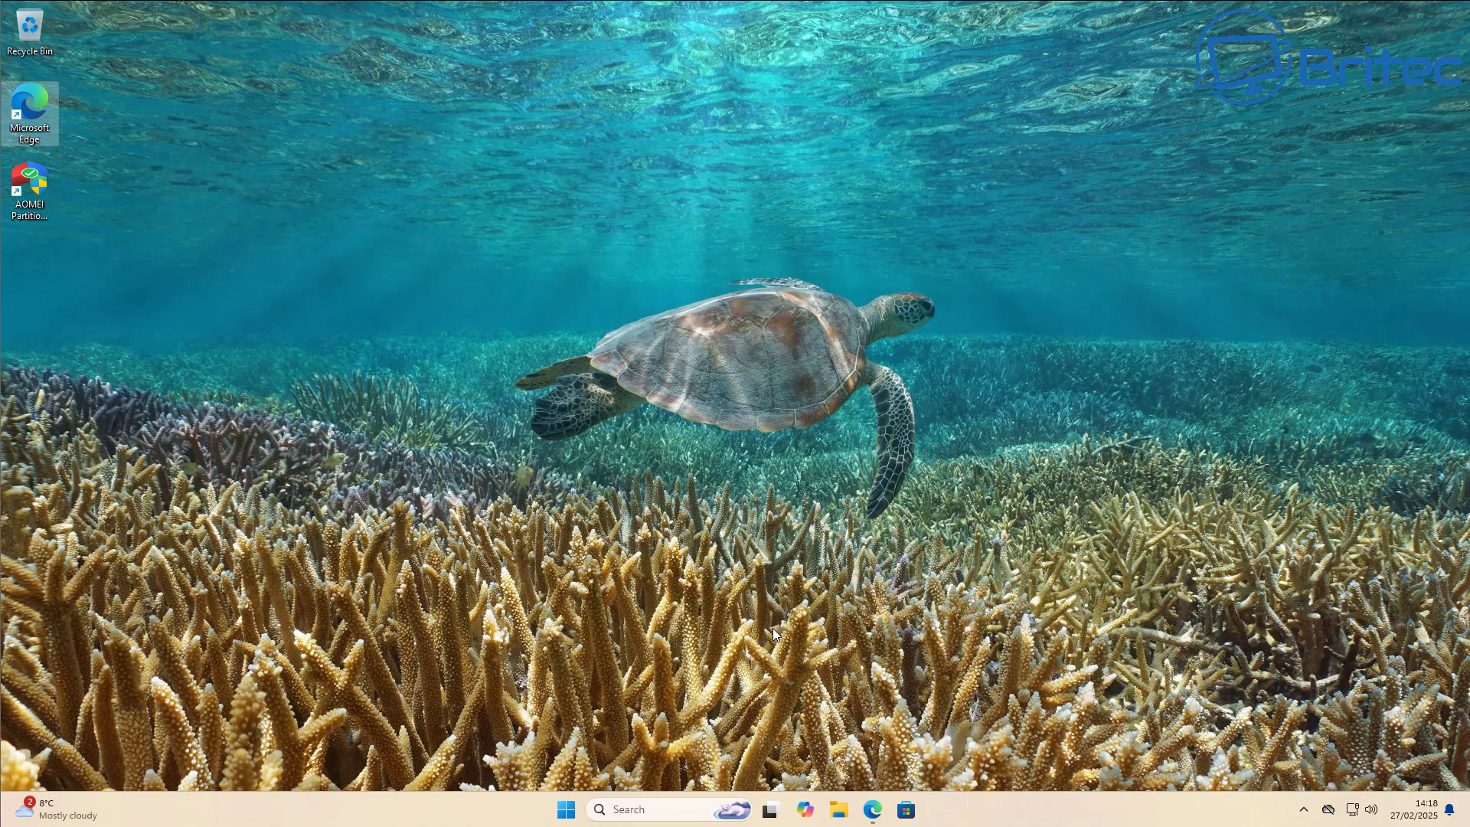
- Open Data (E:)'s Wallpaper folder to verify its images survived, then return to This PC
click(847, 816)
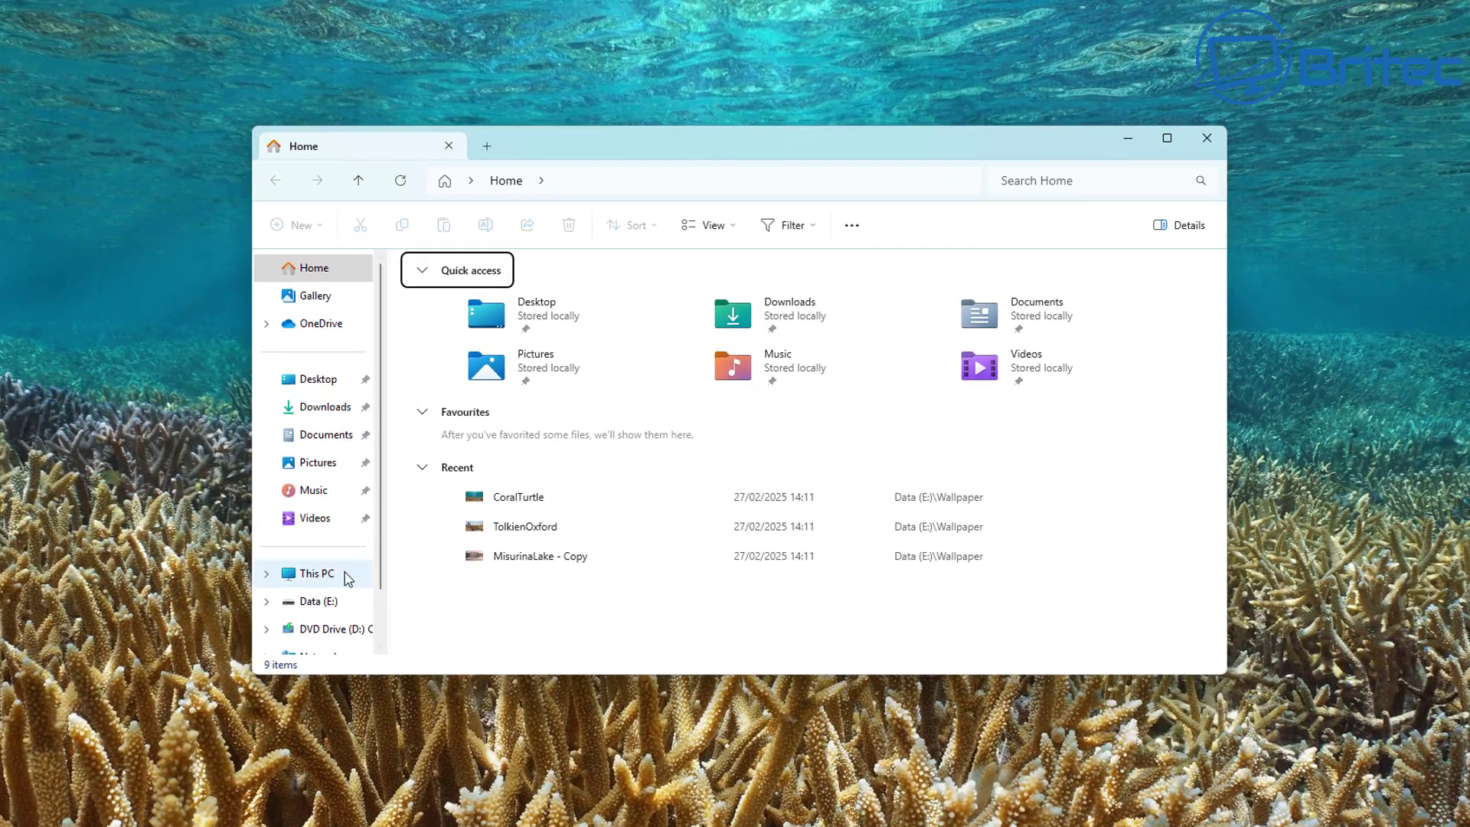
click(405, 550)
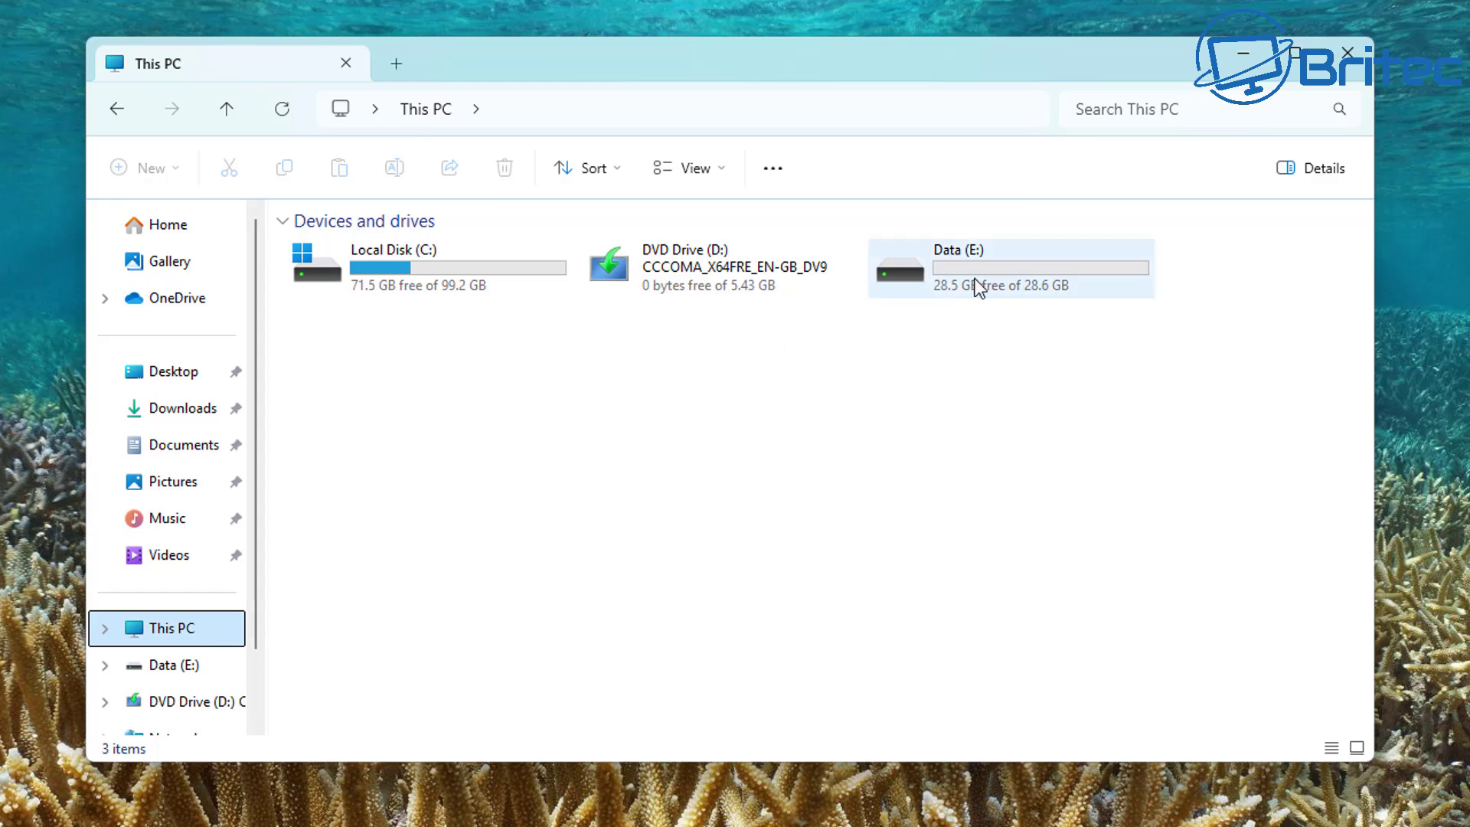
double_click(977, 289)
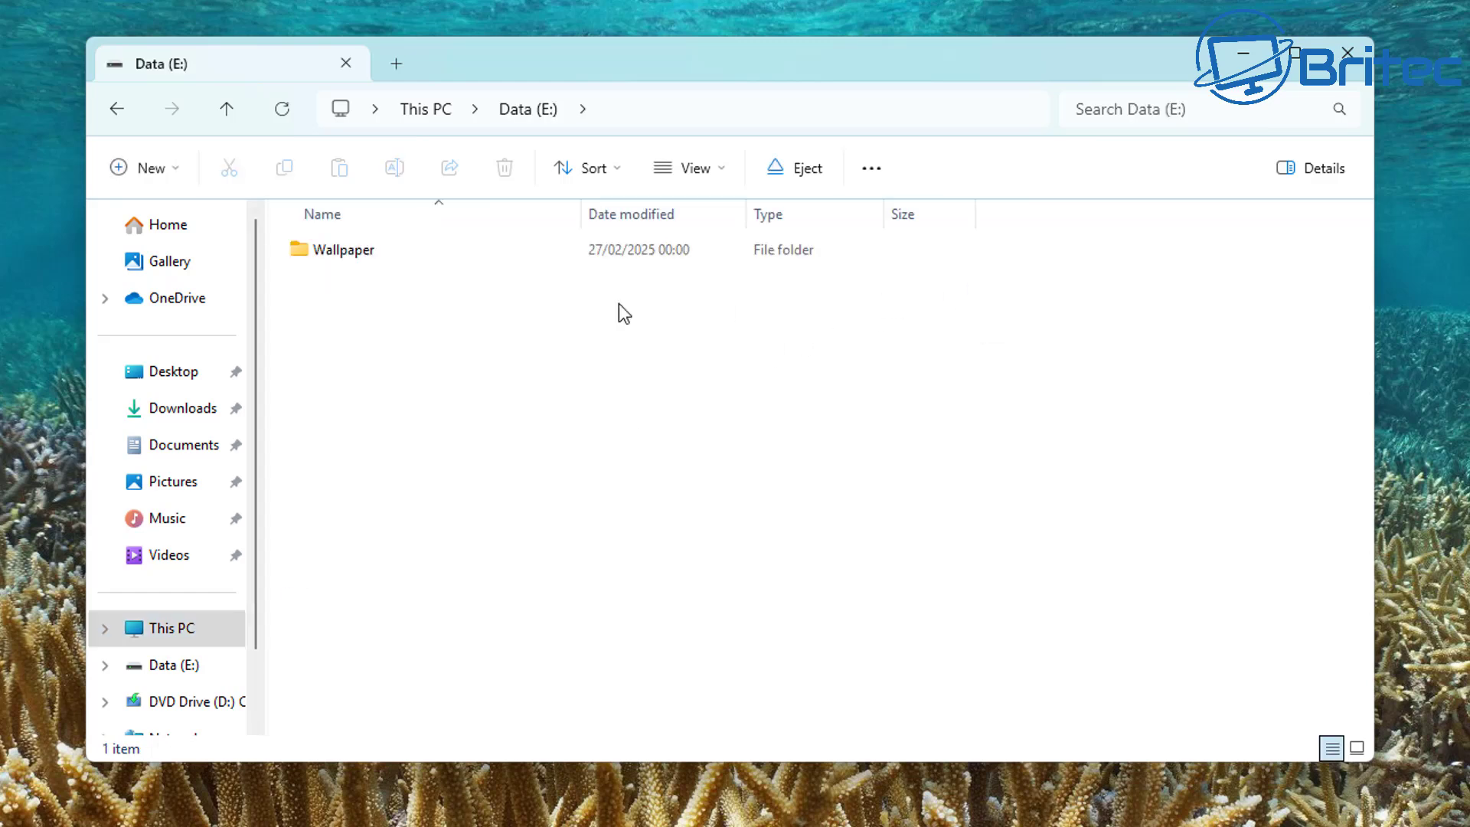
click(333, 260)
double_click(333, 260)
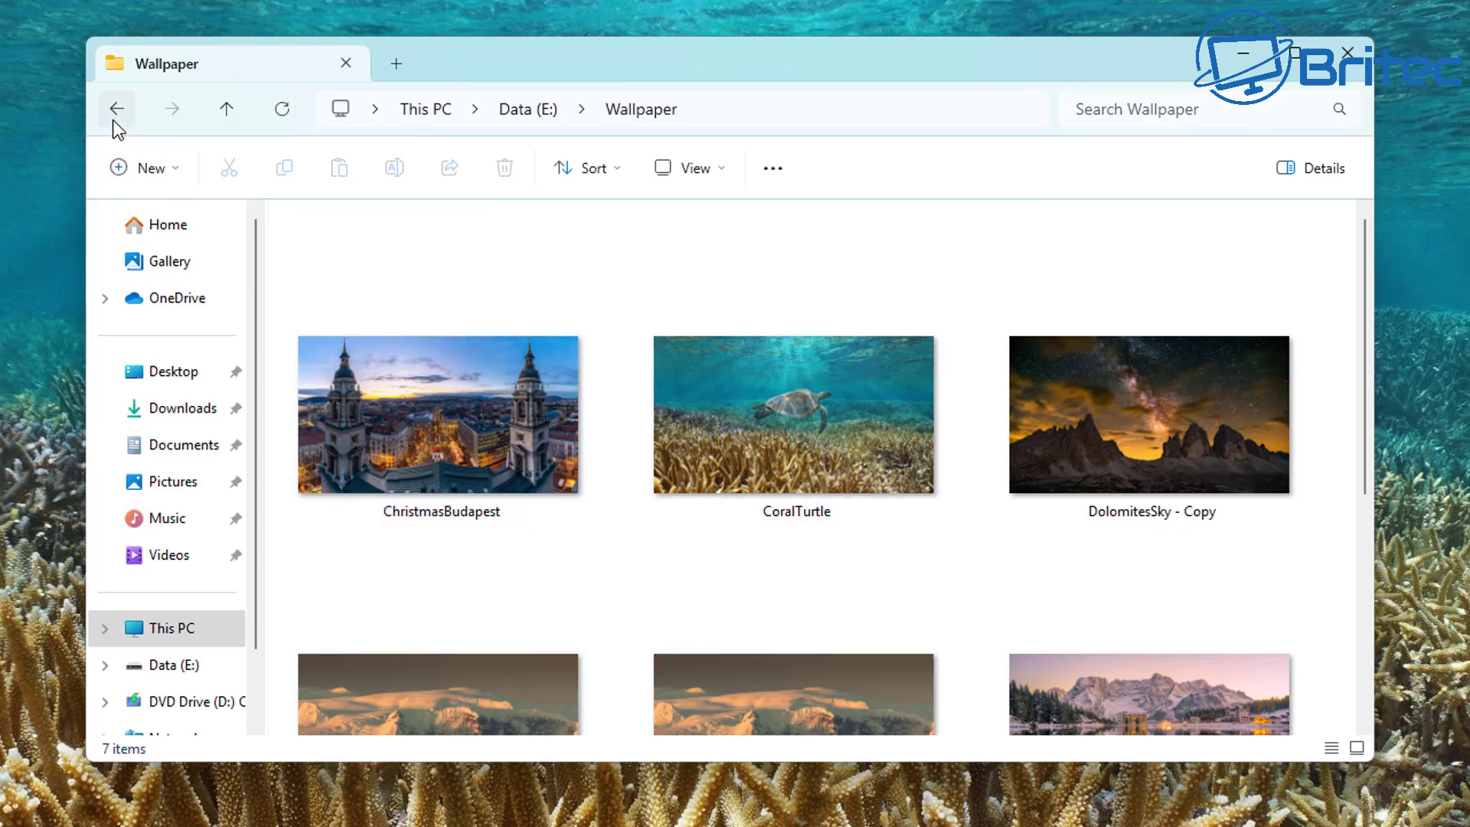
click(112, 119)
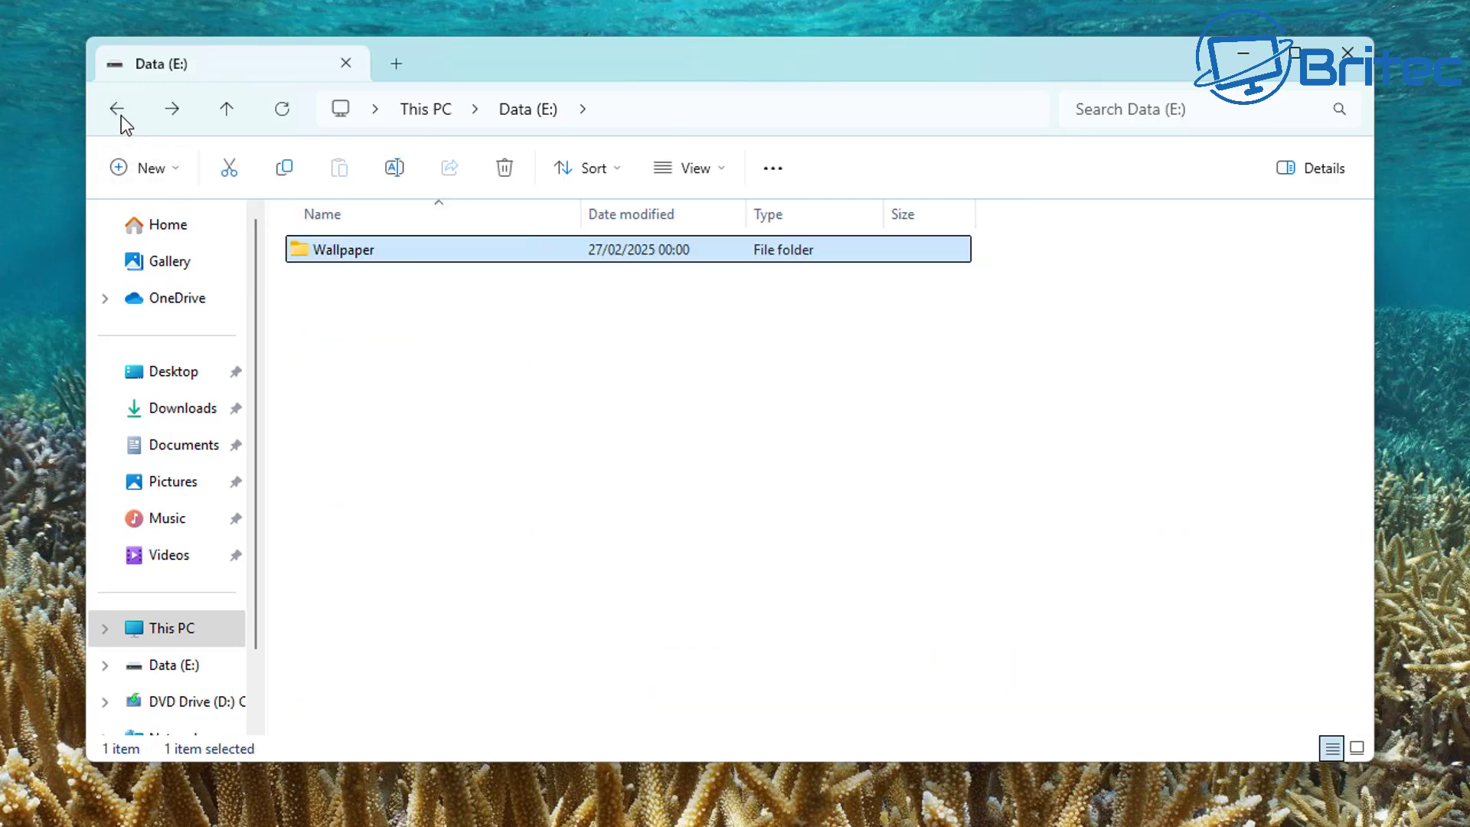
click(119, 115)
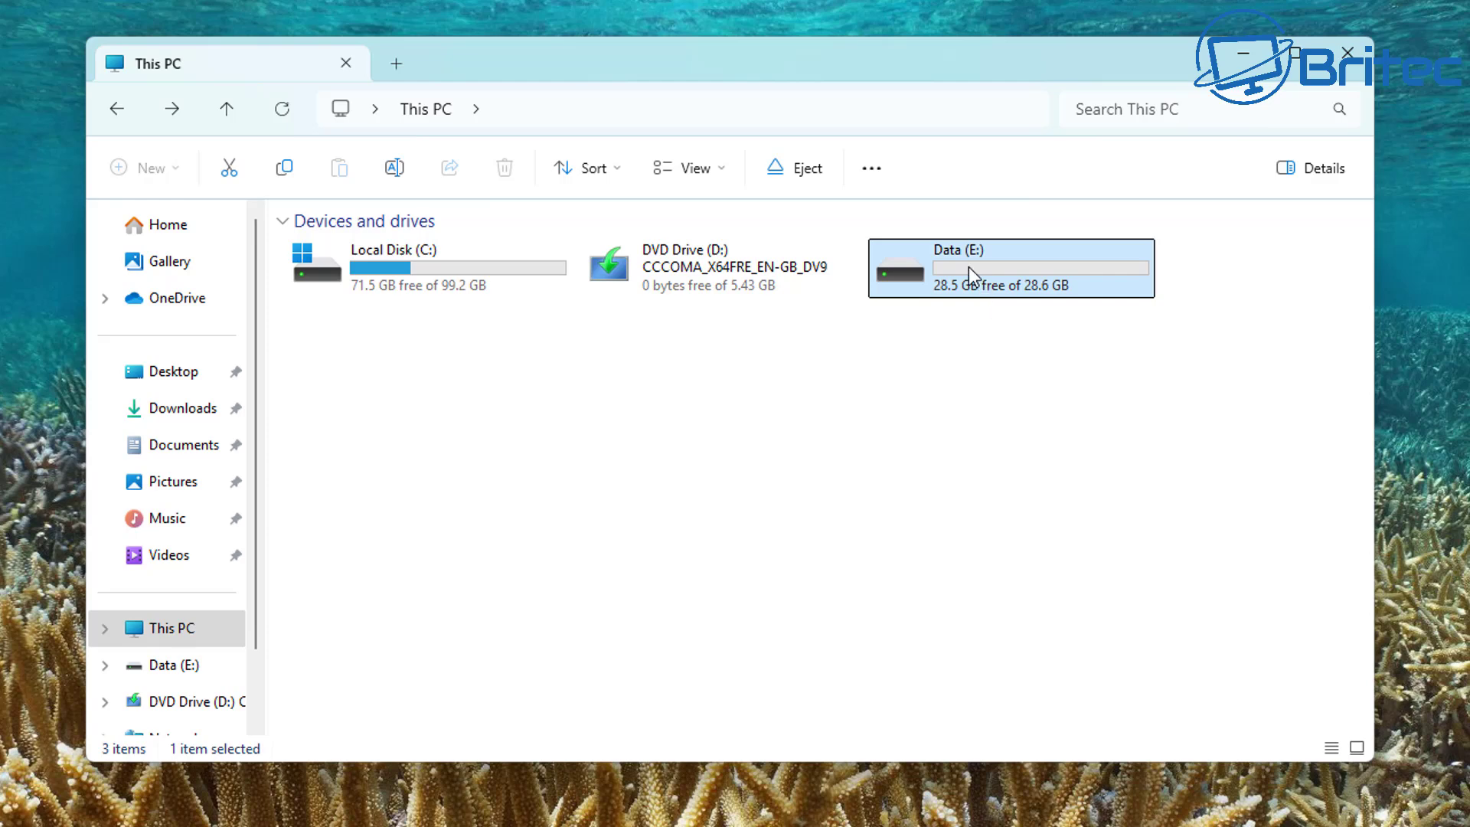
- Open Data (E:) Properties to confirm the FAT32 file system, centring the dialog on screen
right_click(968, 267)
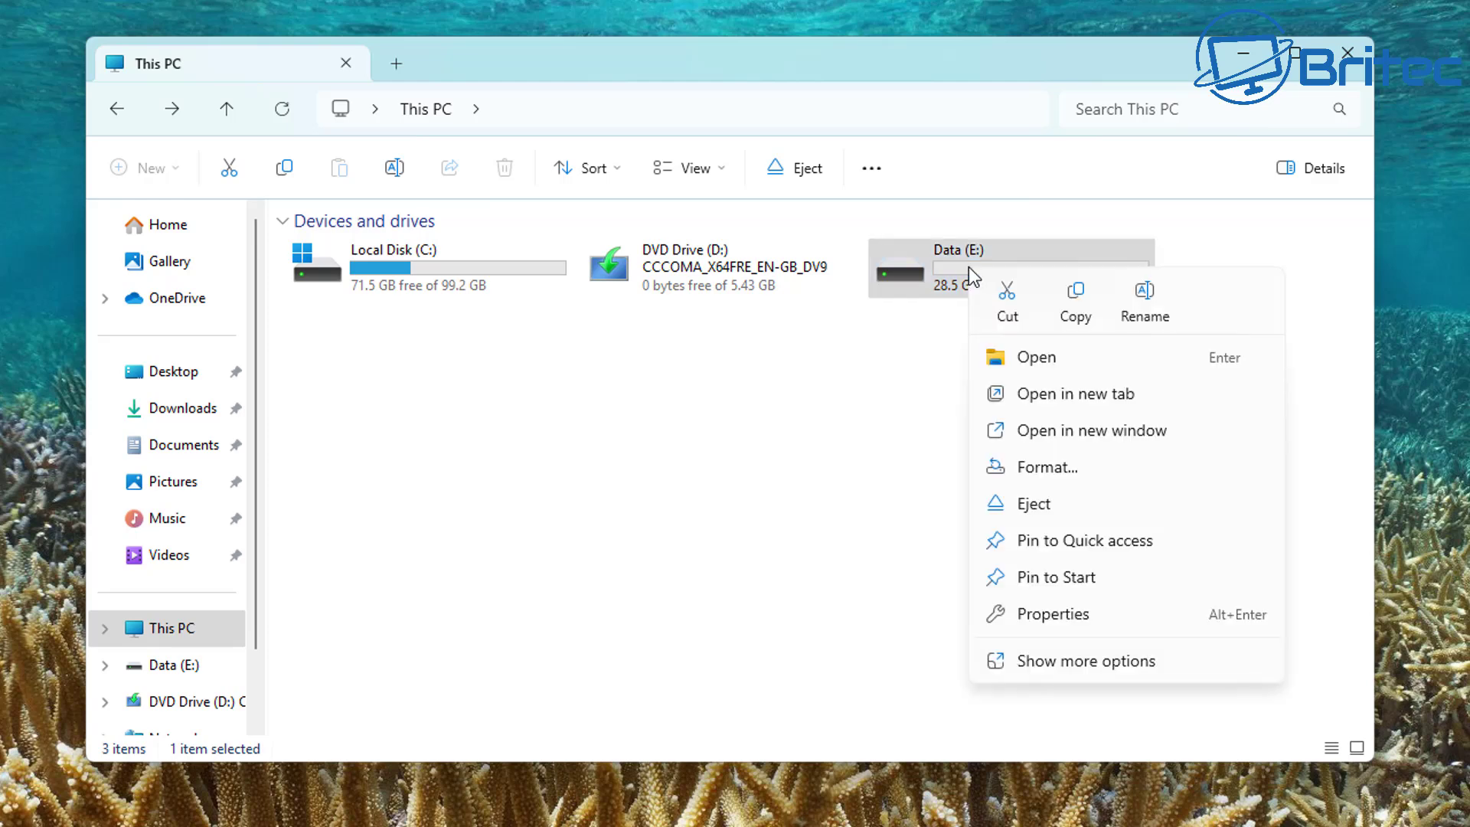
click(1061, 622)
drag(1134, 283, 709, 181)
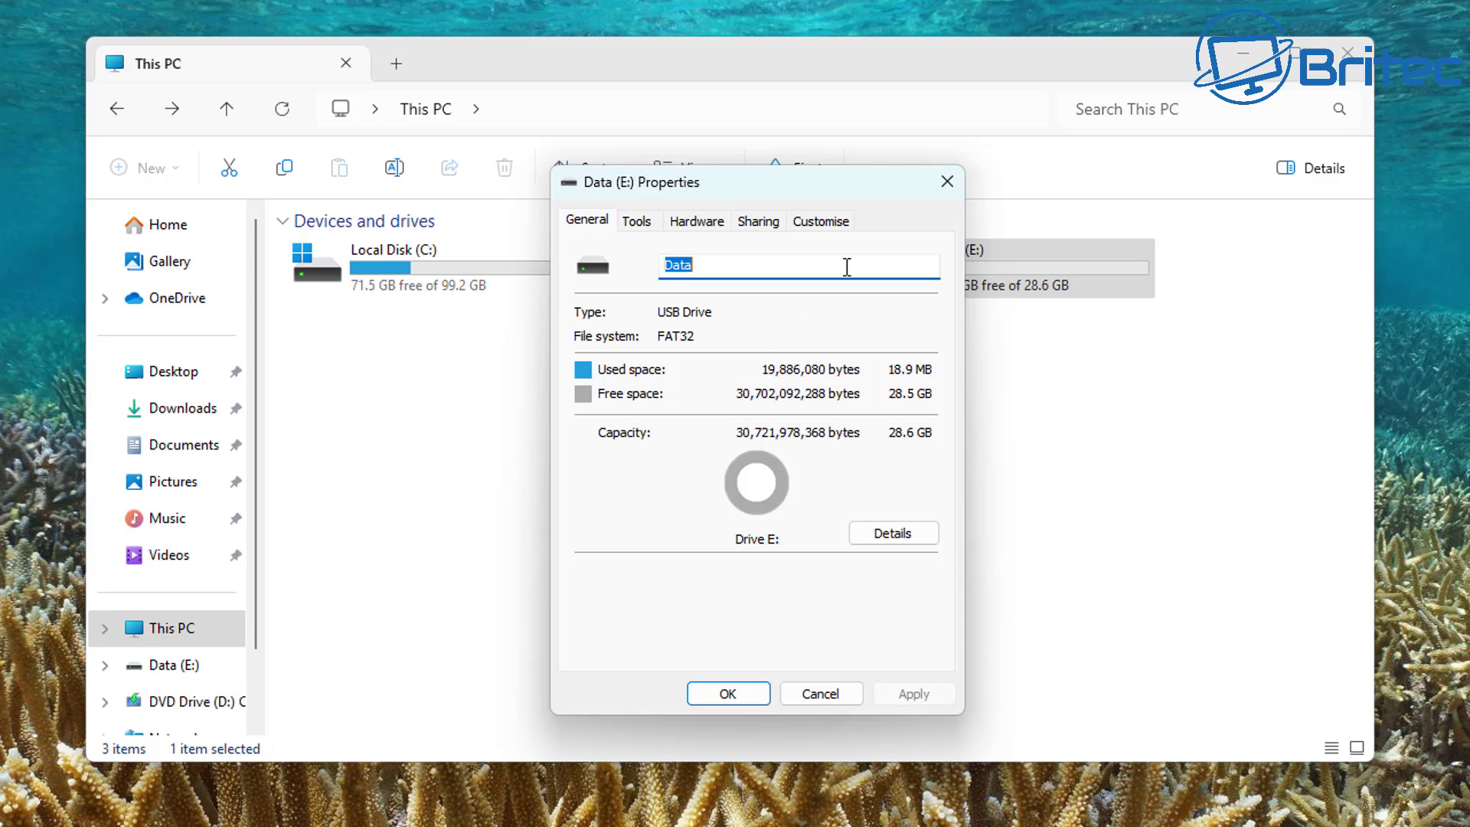
- Open ChristmasBudapest from the Wallpaper folder on Data (E:) to confirm it displays, then close the viewer
click(947, 184)
double_click(936, 274)
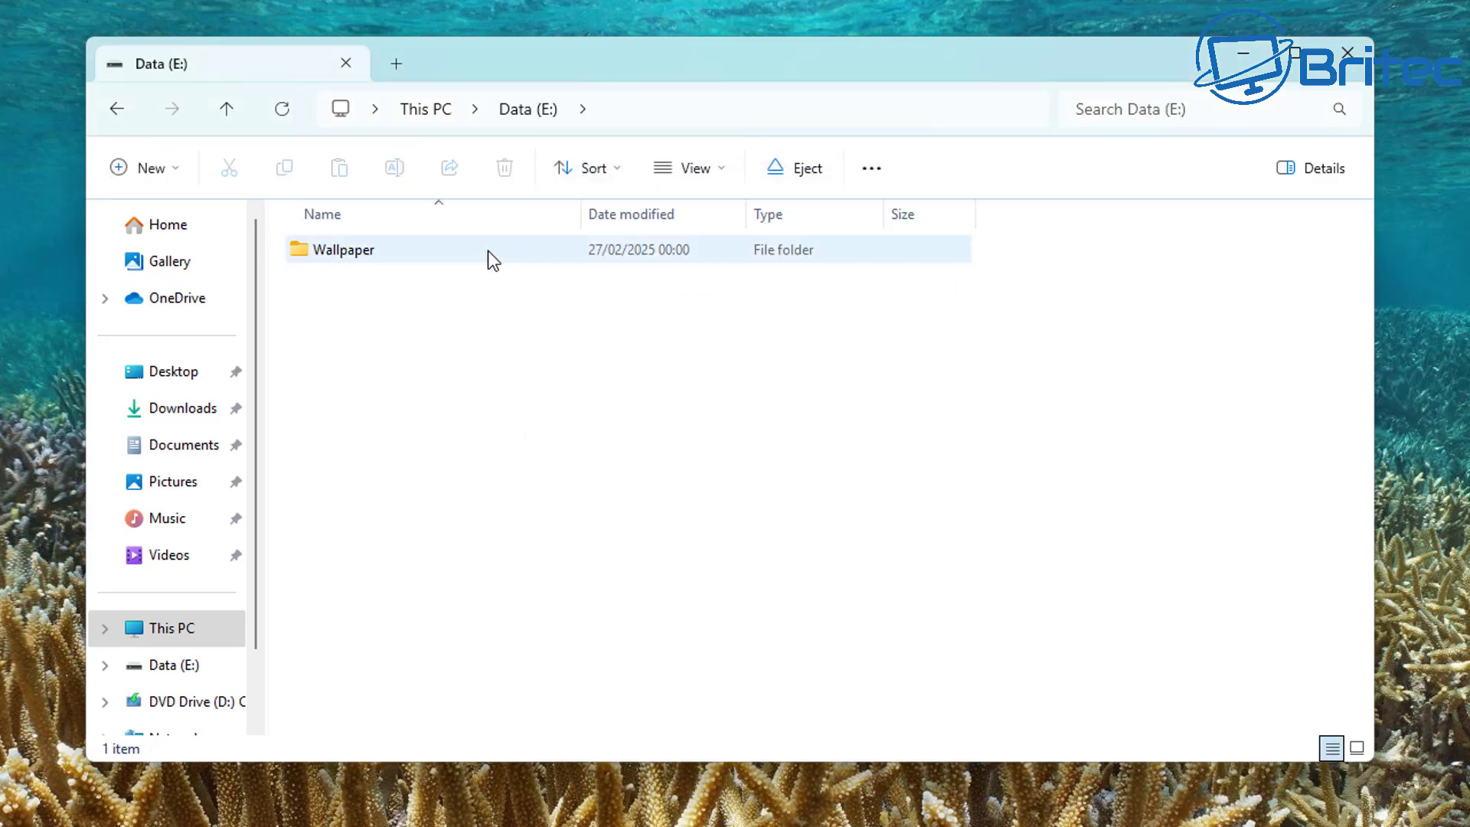
double_click(392, 261)
click(452, 411)
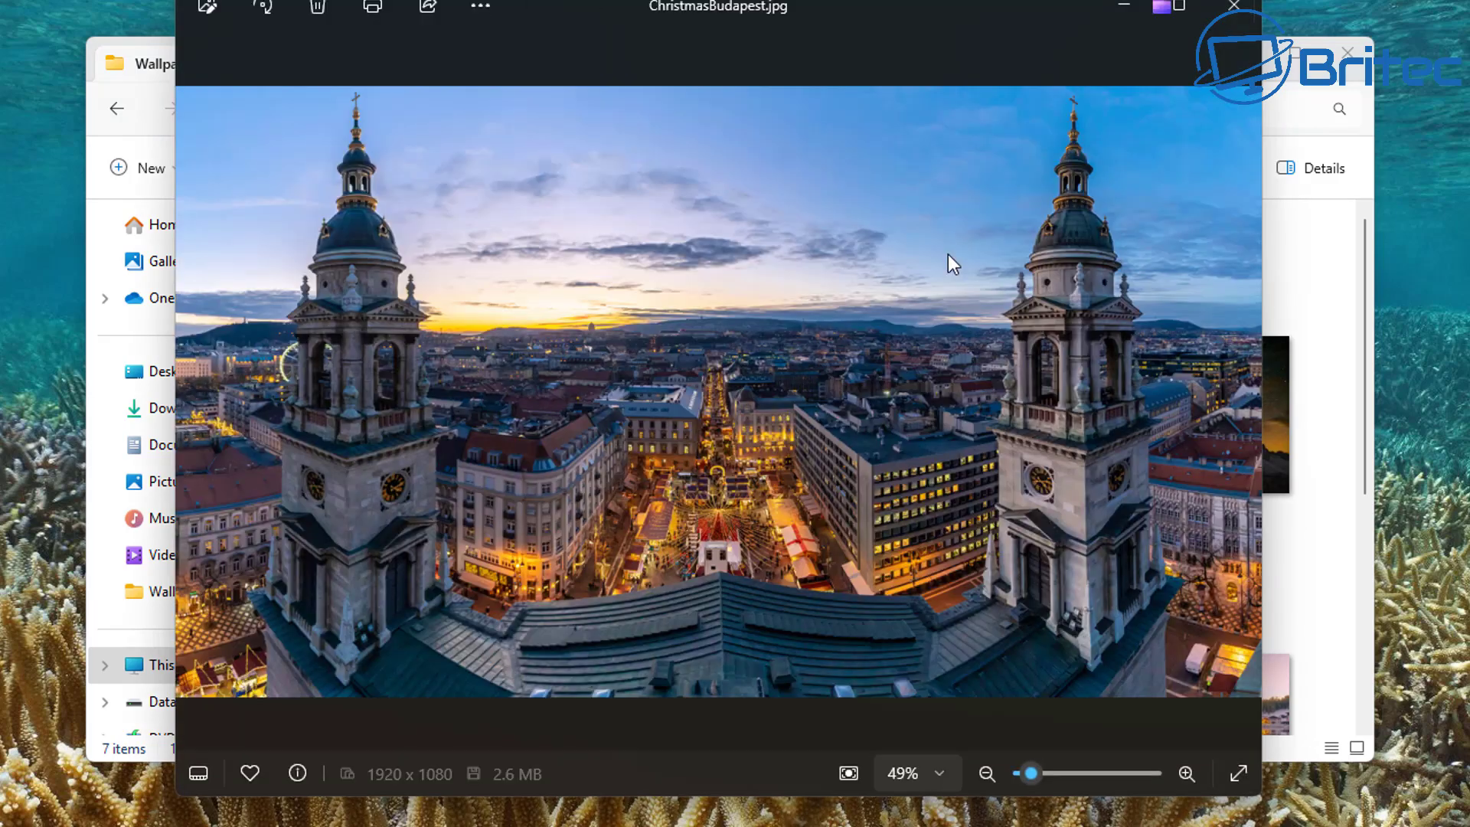
click(1233, 8)
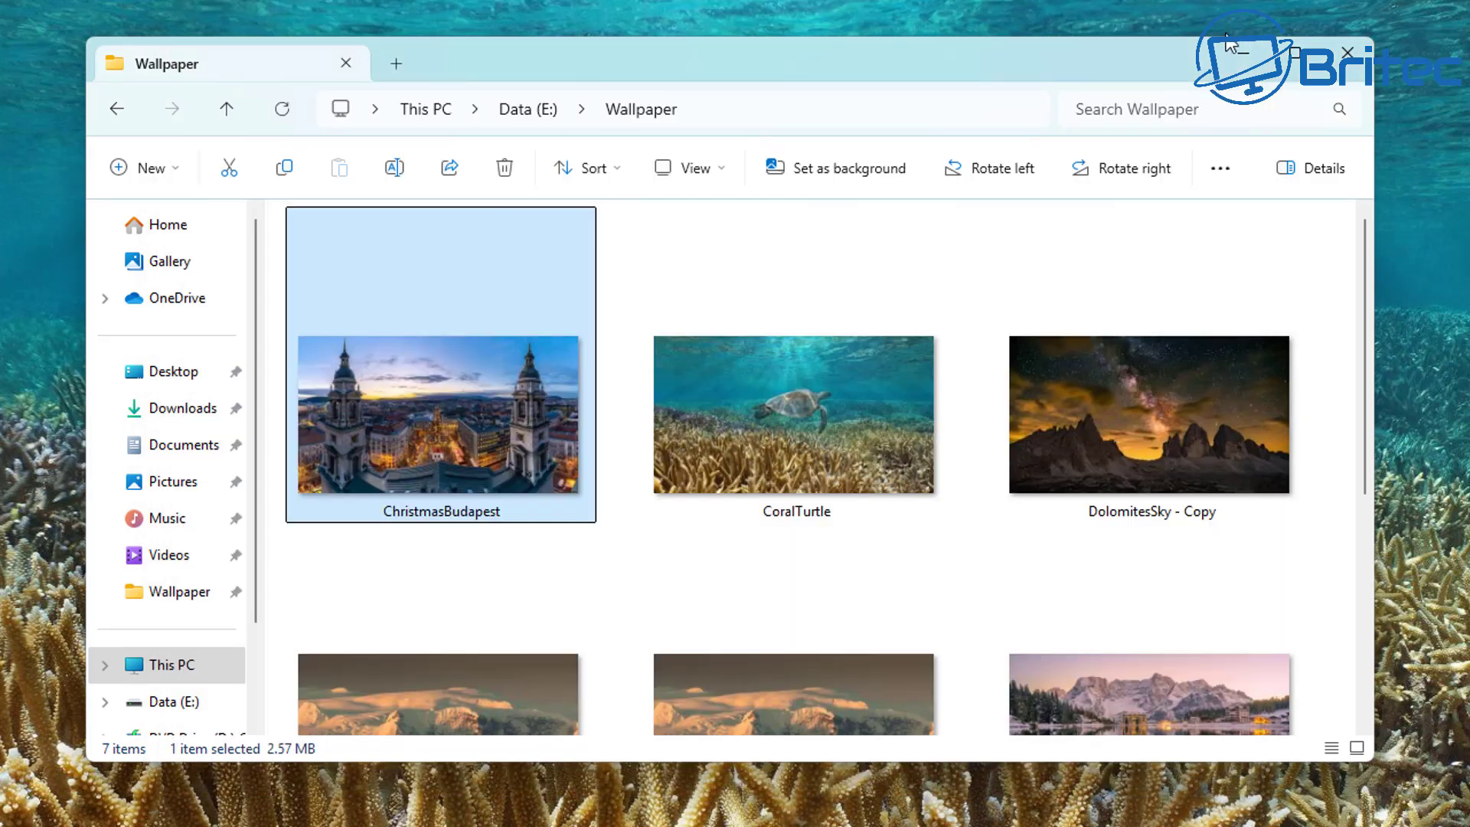